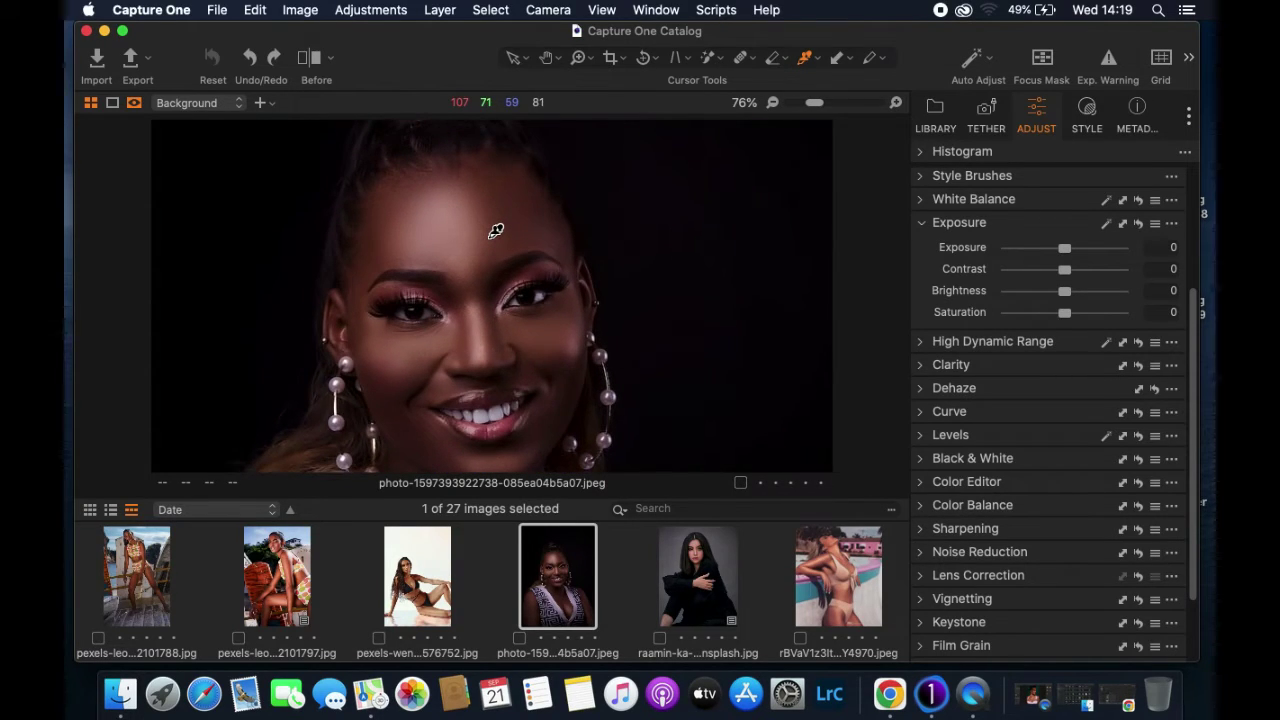
# - Zoom out and scroll around the portrait to inspect it before editing
pyautogui.scroll(-3, 508, 324)
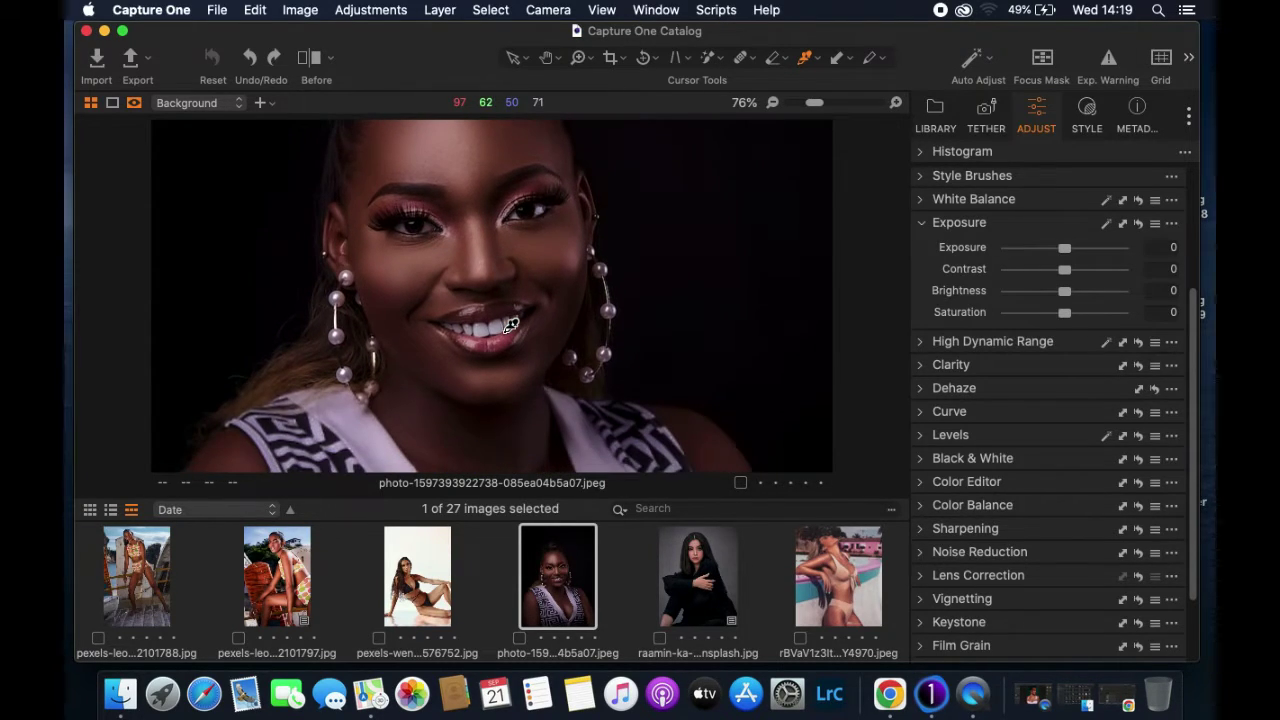
pyautogui.scroll(-3, 510, 325)
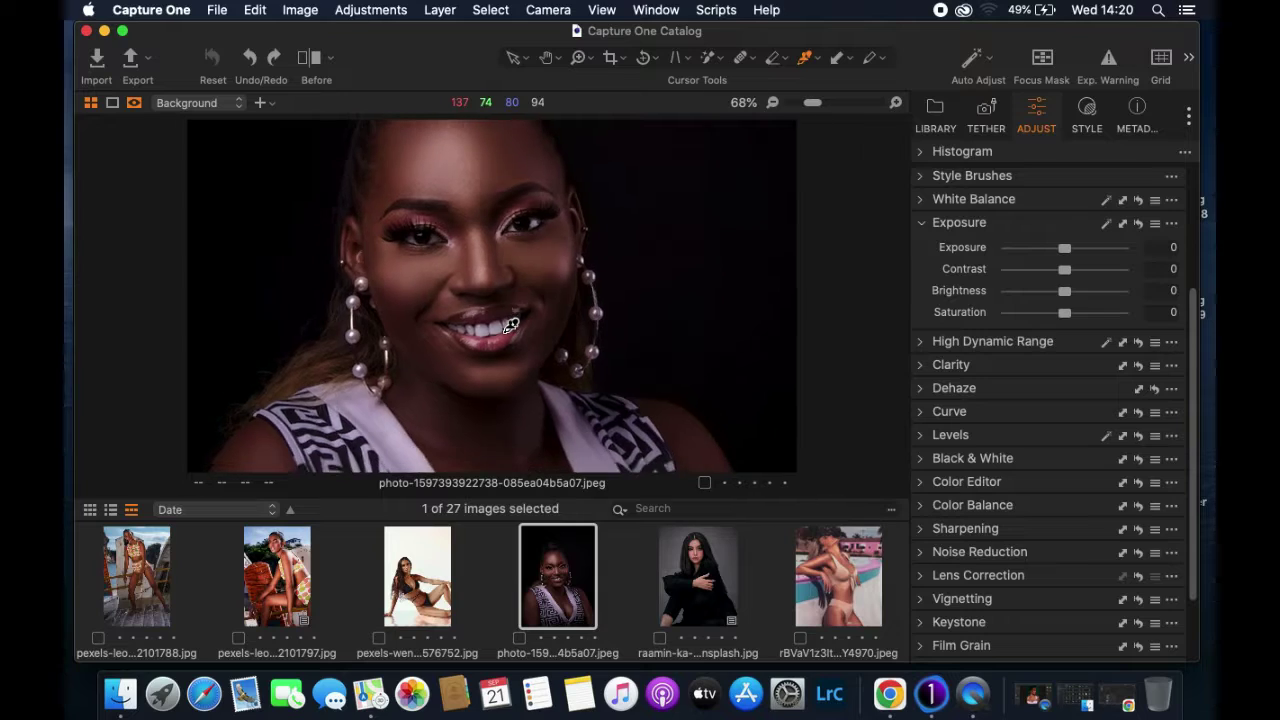
pyautogui.scroll(3, 510, 325)
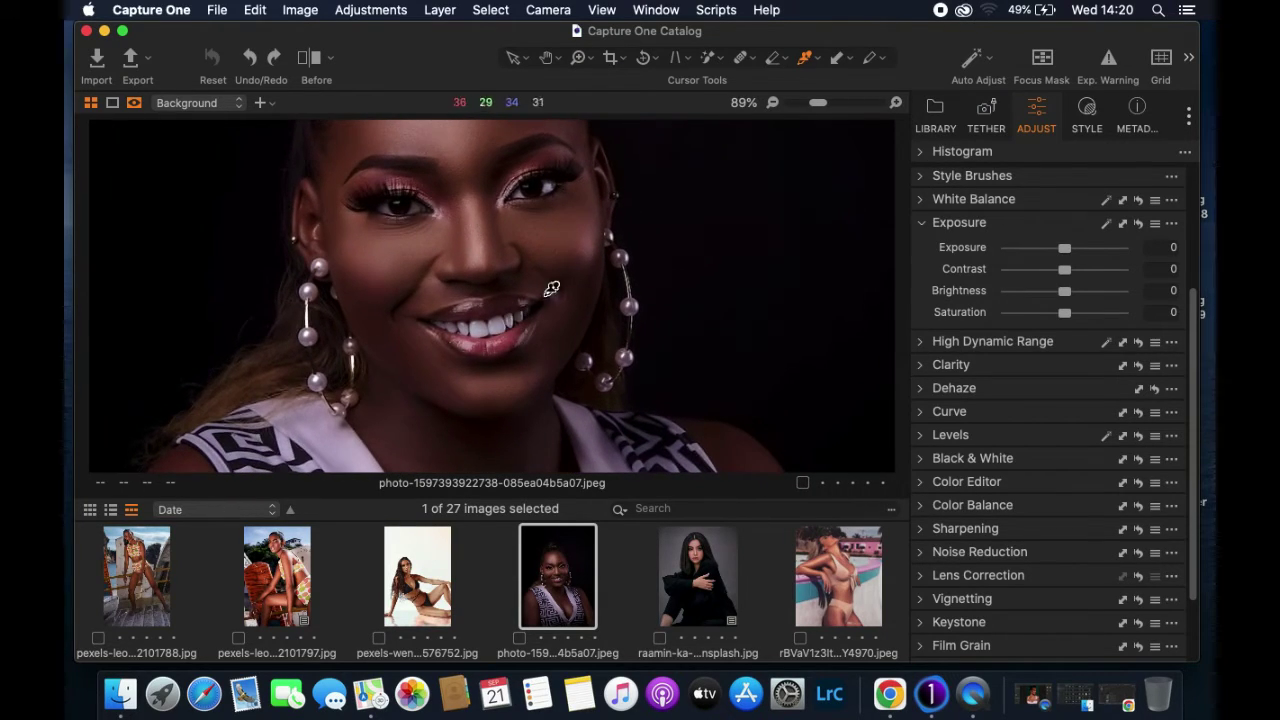
pyautogui.scroll(-2, 572, 265)
pyautogui.scroll(-1, 572, 265)
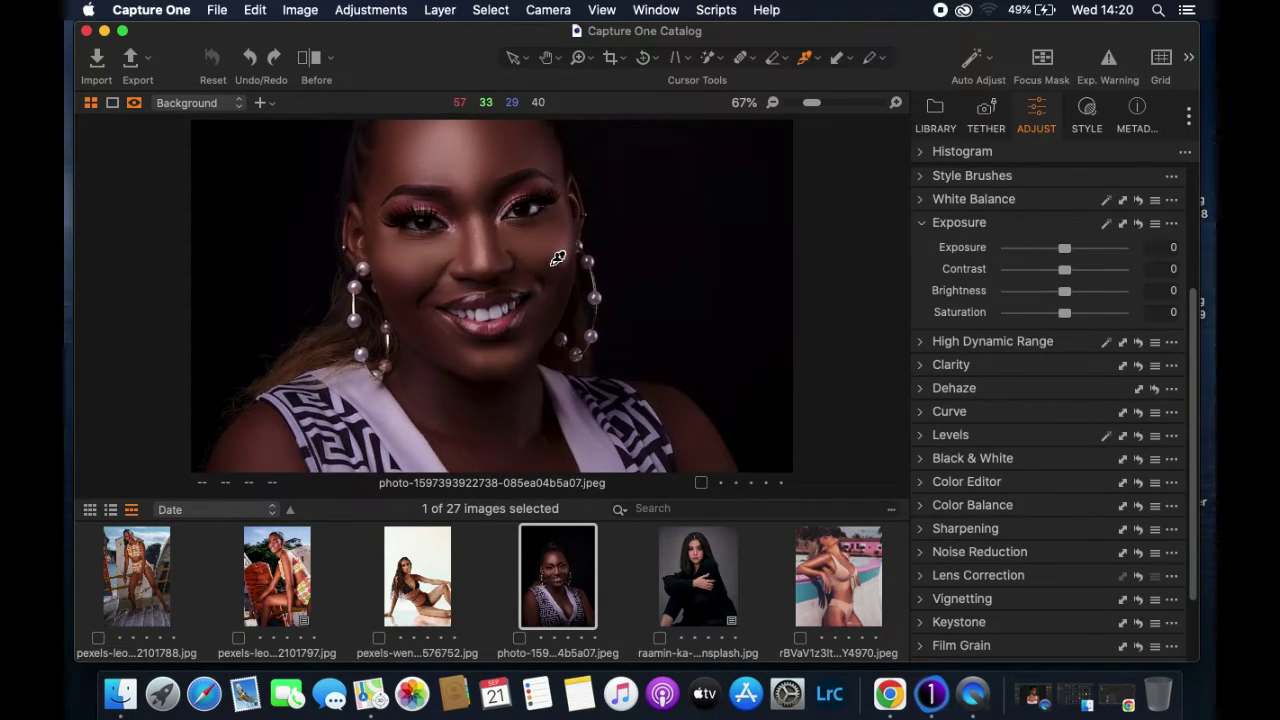
pyautogui.scroll(2, 558, 258)
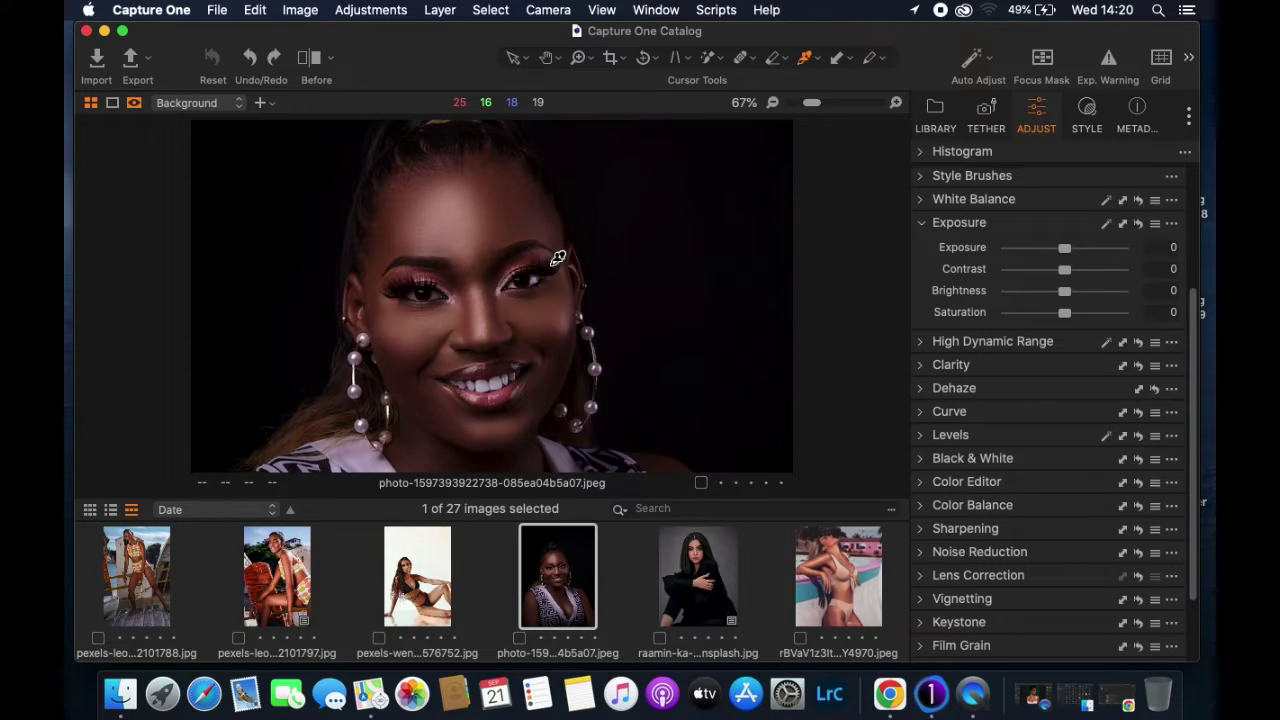
pyautogui.press('super+z')
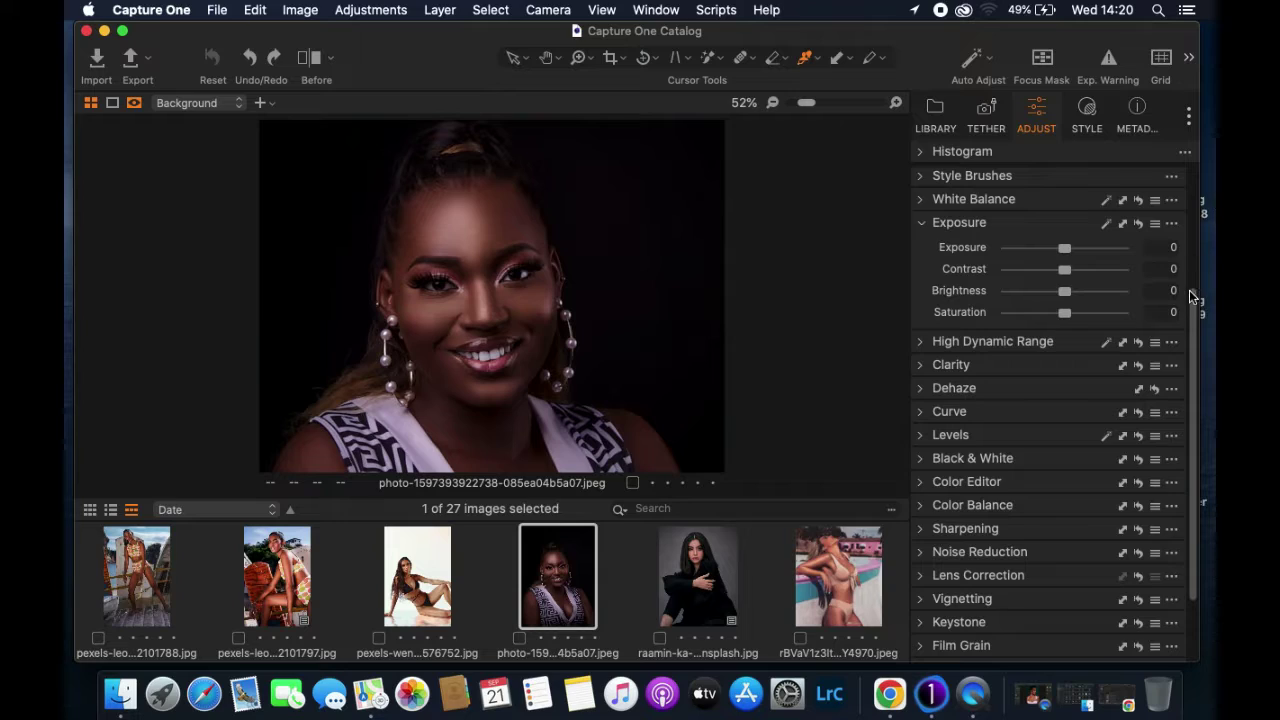
pyautogui.moveTo(1194, 290); pyautogui.dragTo(1194, 257)
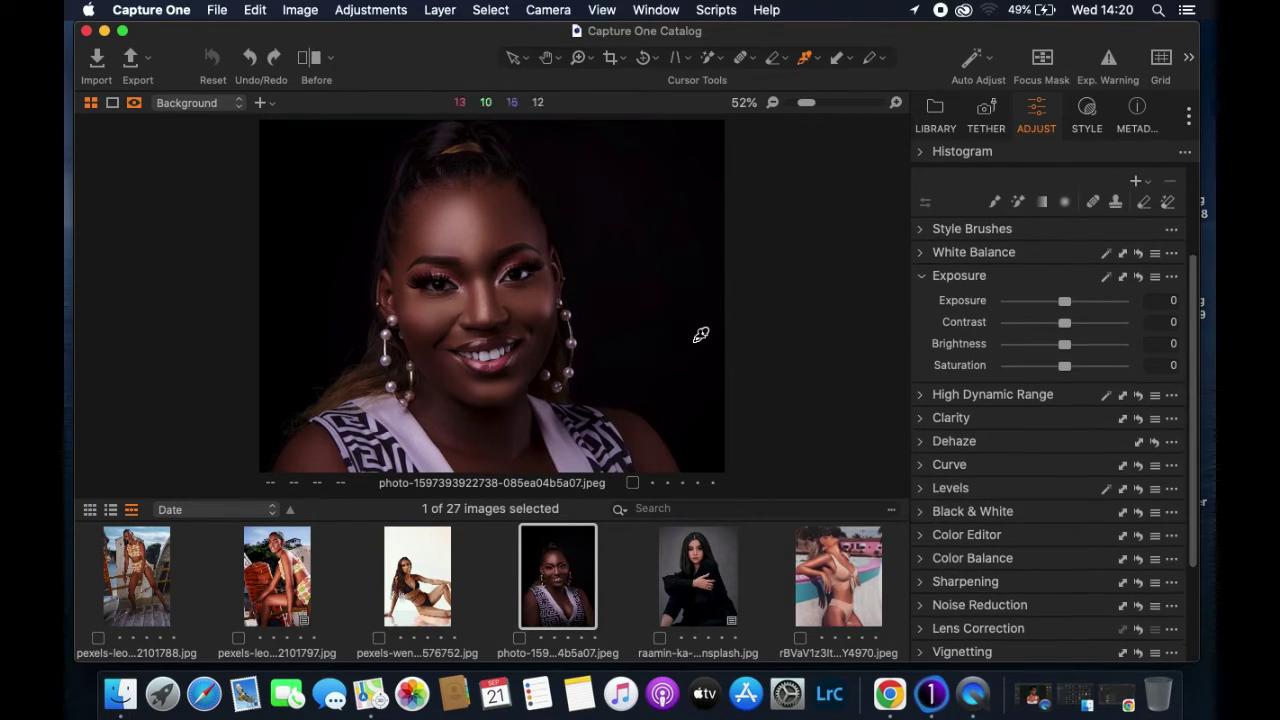
pyautogui.scroll(2, 512, 267)
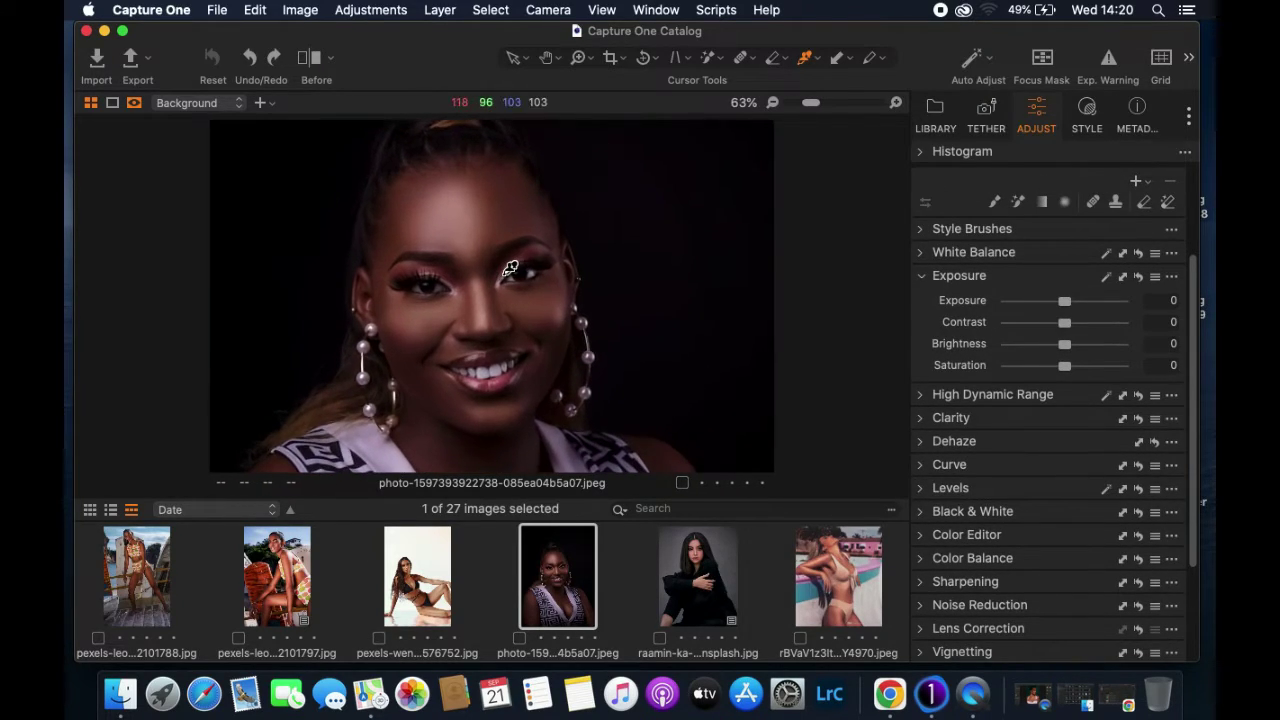
pyautogui.scroll(-3, 510, 250)
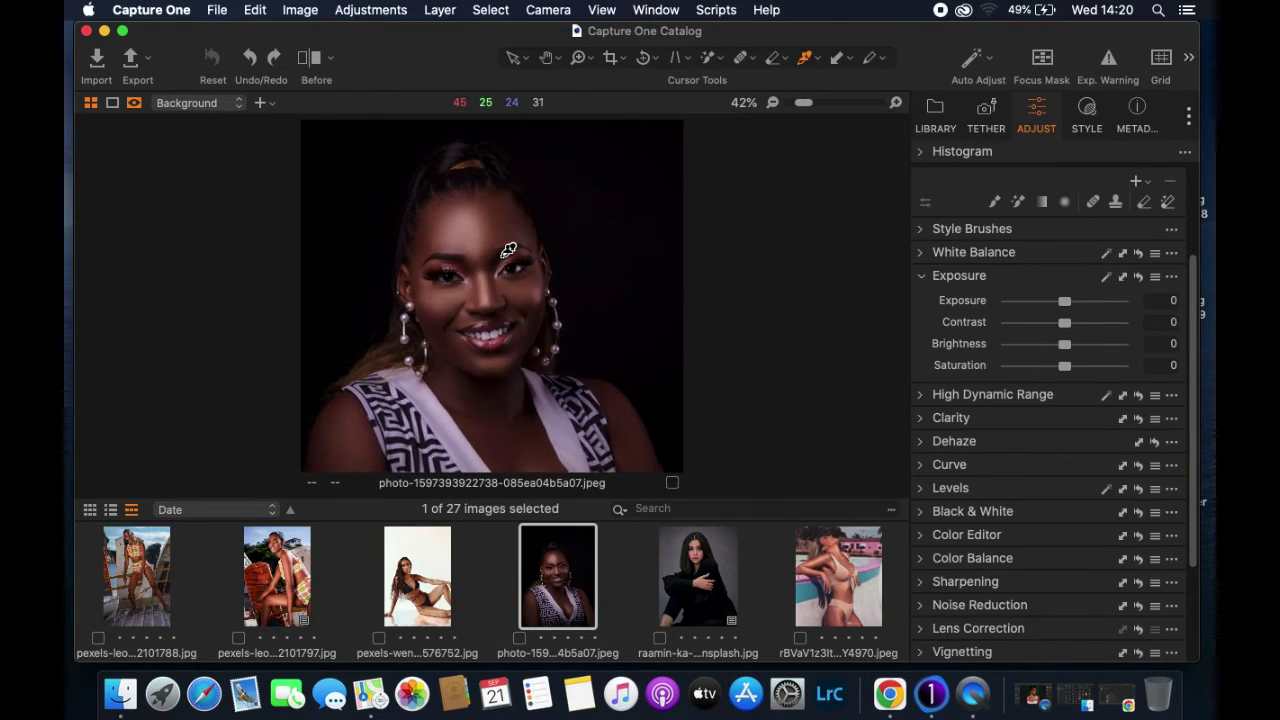
pyautogui.scroll(3, 508, 250)
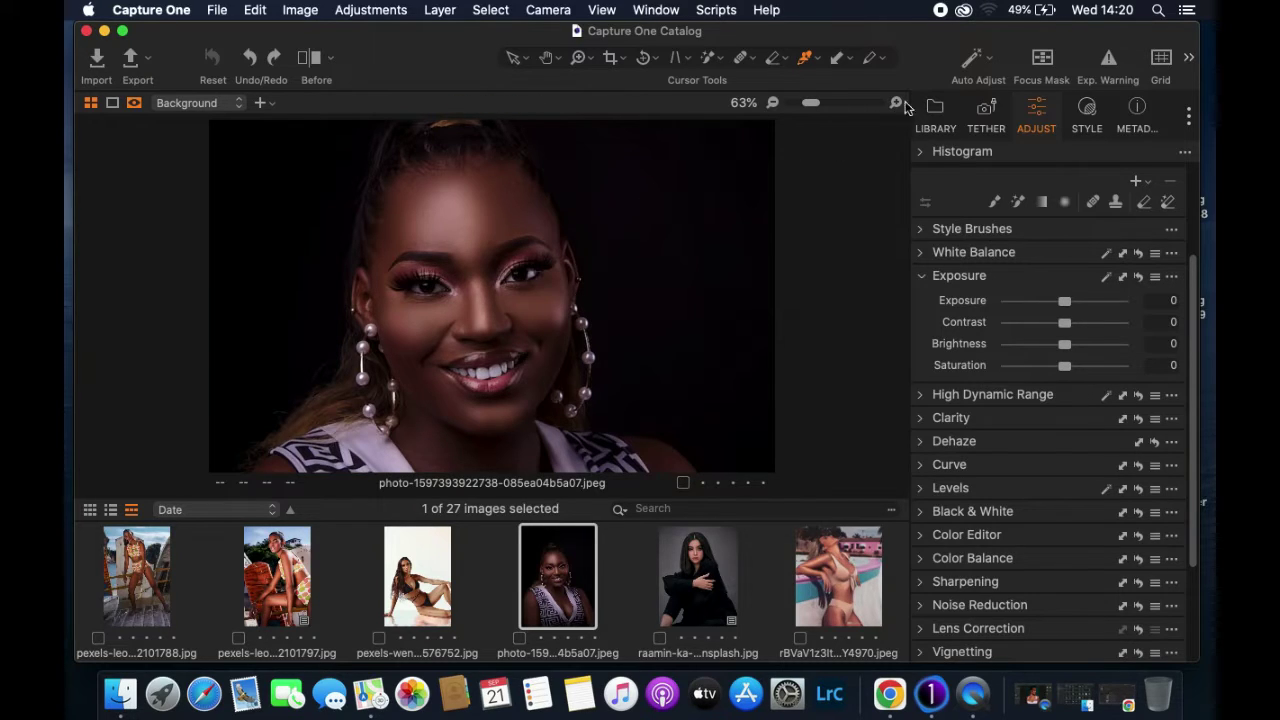
# - Apply Auto Adjust, bringing Exposure to 1.75, Contrast to 1 and Brightness to 10
pyautogui.click(986, 58)
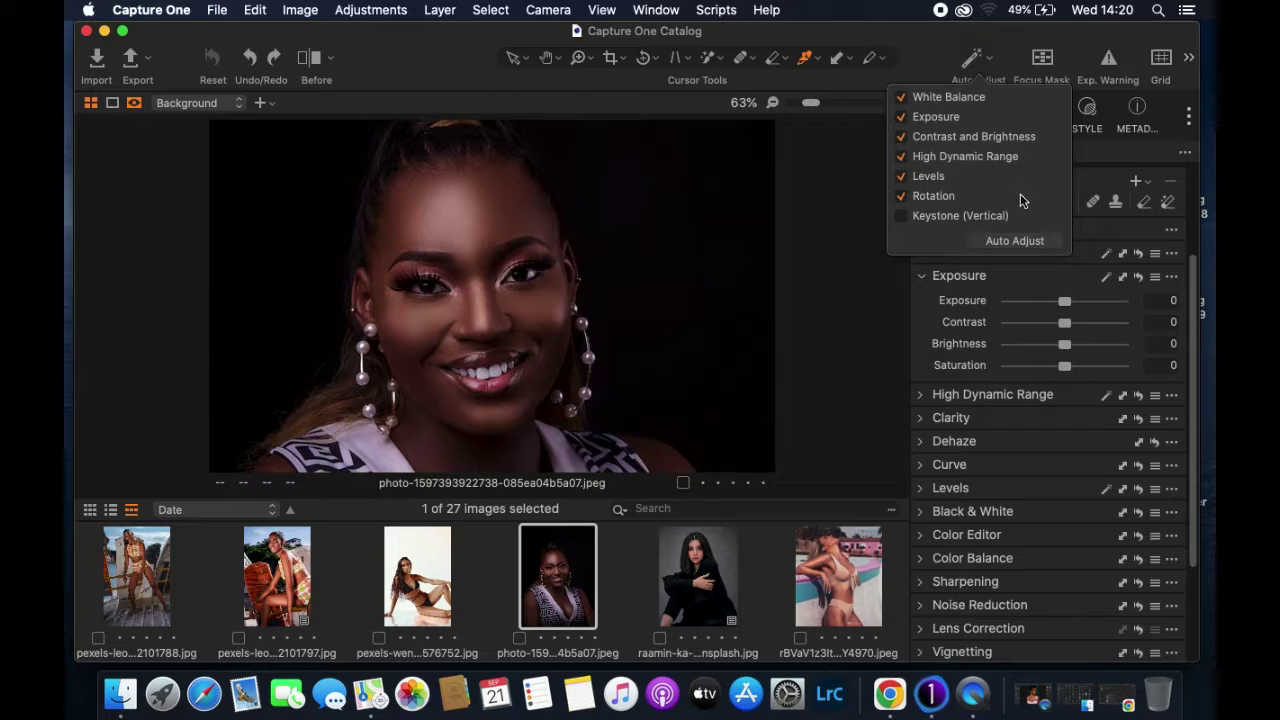
pyautogui.click(996, 243)
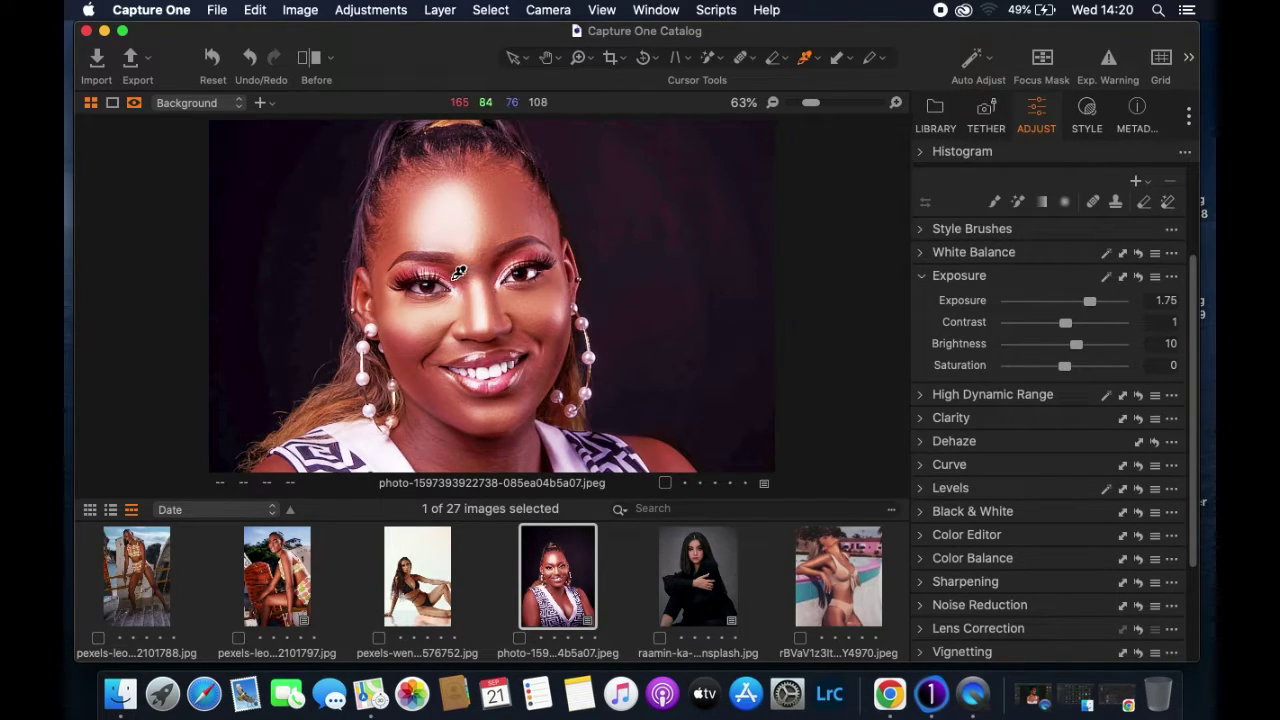
pyautogui.scroll(5, 474, 273)
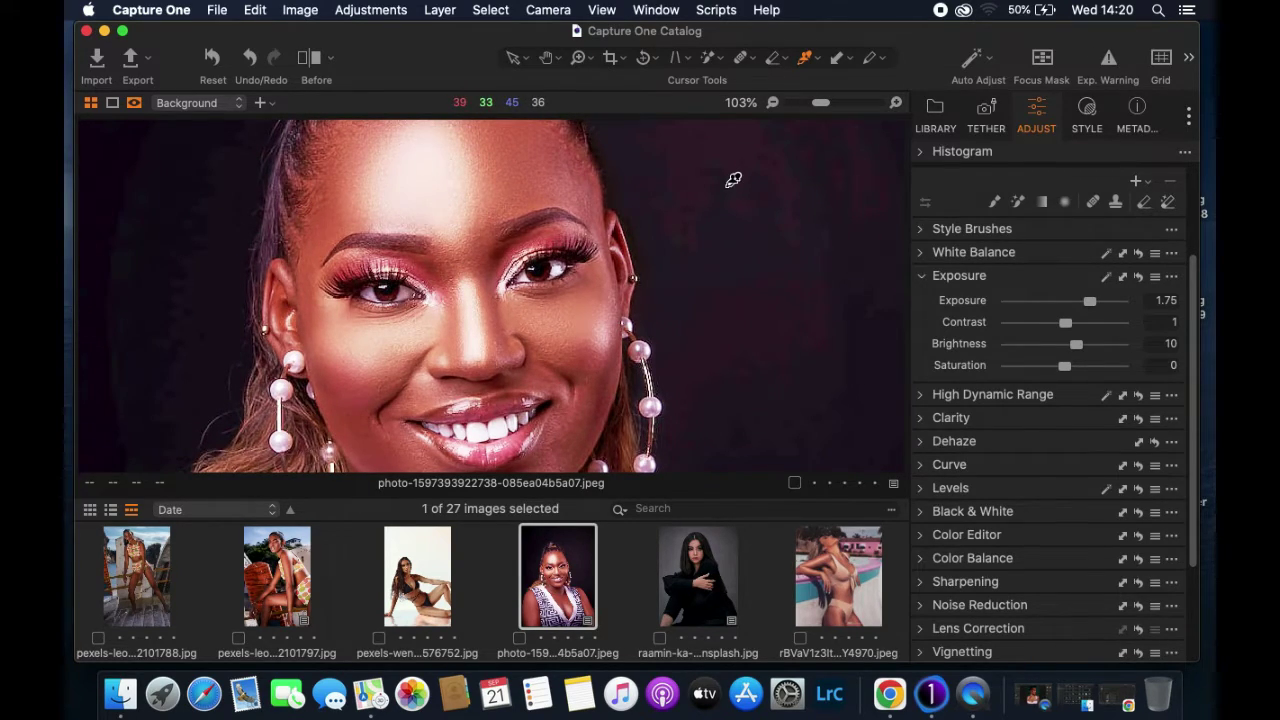
pyautogui.scroll(-5, 686, 187)
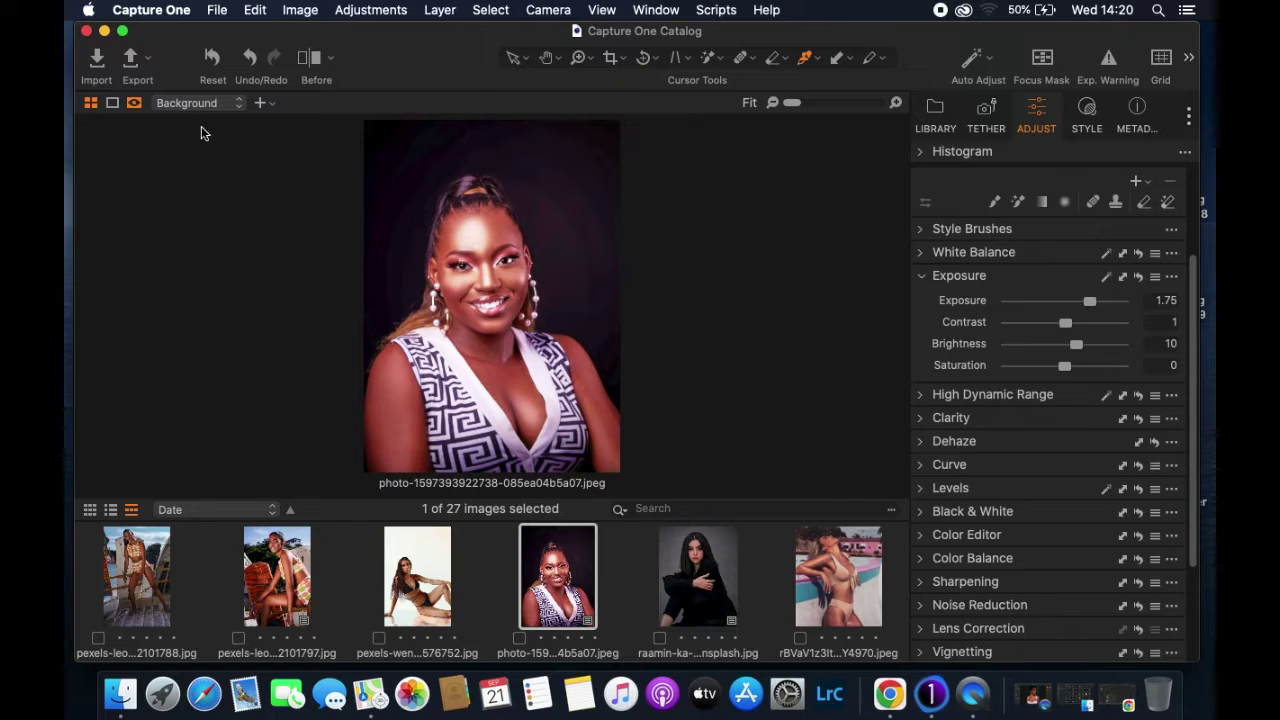
# - Reset the automatic corrections on the portrait
pyautogui.click(210, 73)
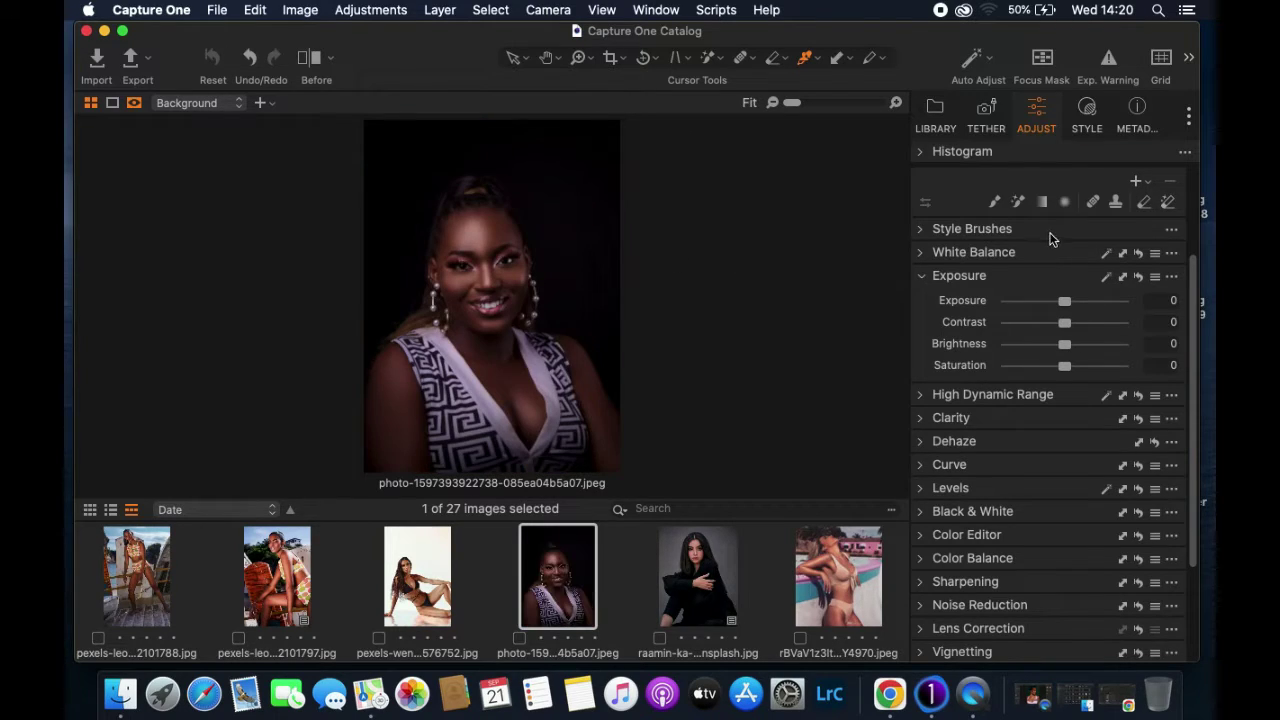
pyautogui.click(923, 280)
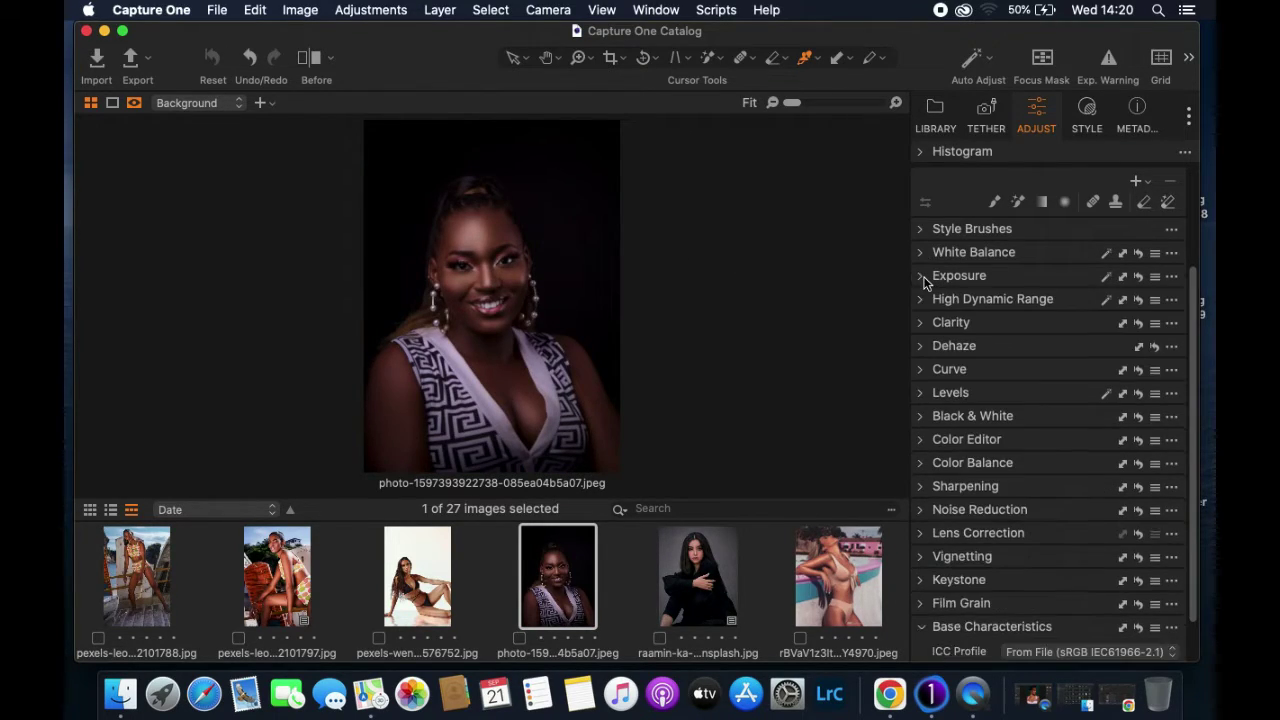
pyautogui.click(923, 280)
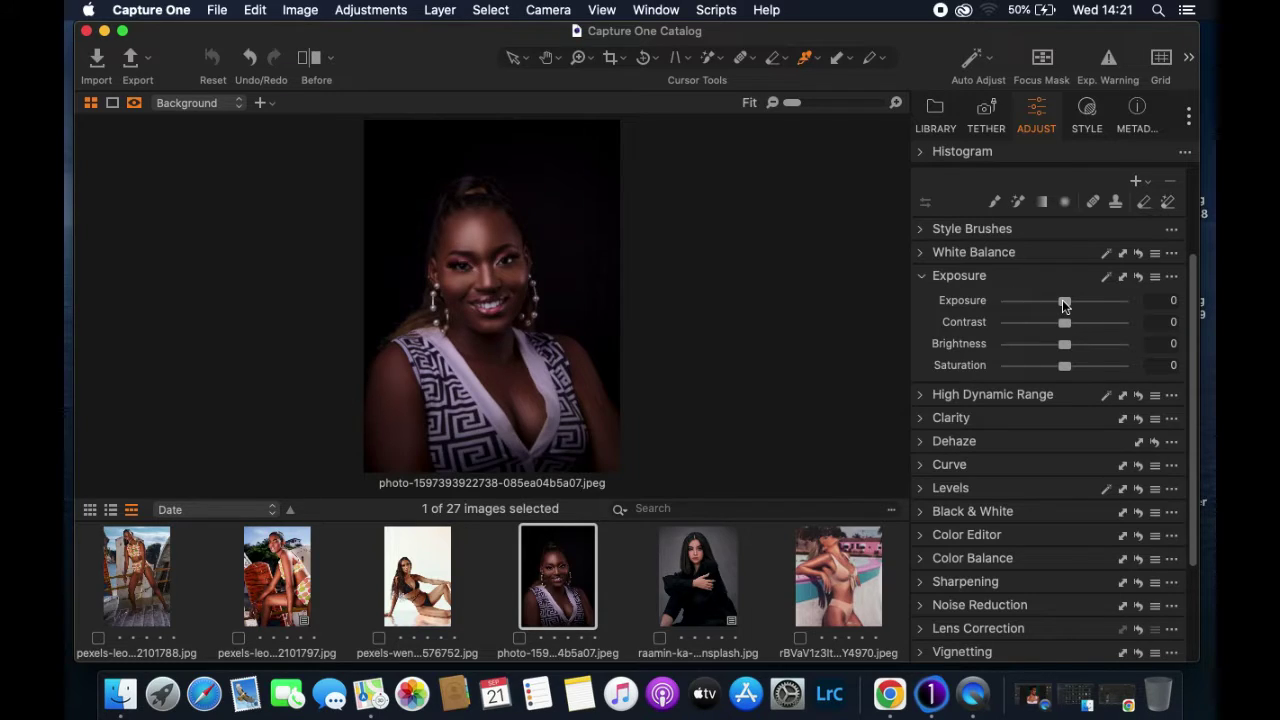
# - Raise Exposure to 0.14 and Brightness to 12
pyautogui.moveTo(1064, 303)
pyautogui.mouseDown()
pyautogui.moveTo(1093, 303)
pyautogui.moveTo(1066, 305)
pyautogui.mouseUp()
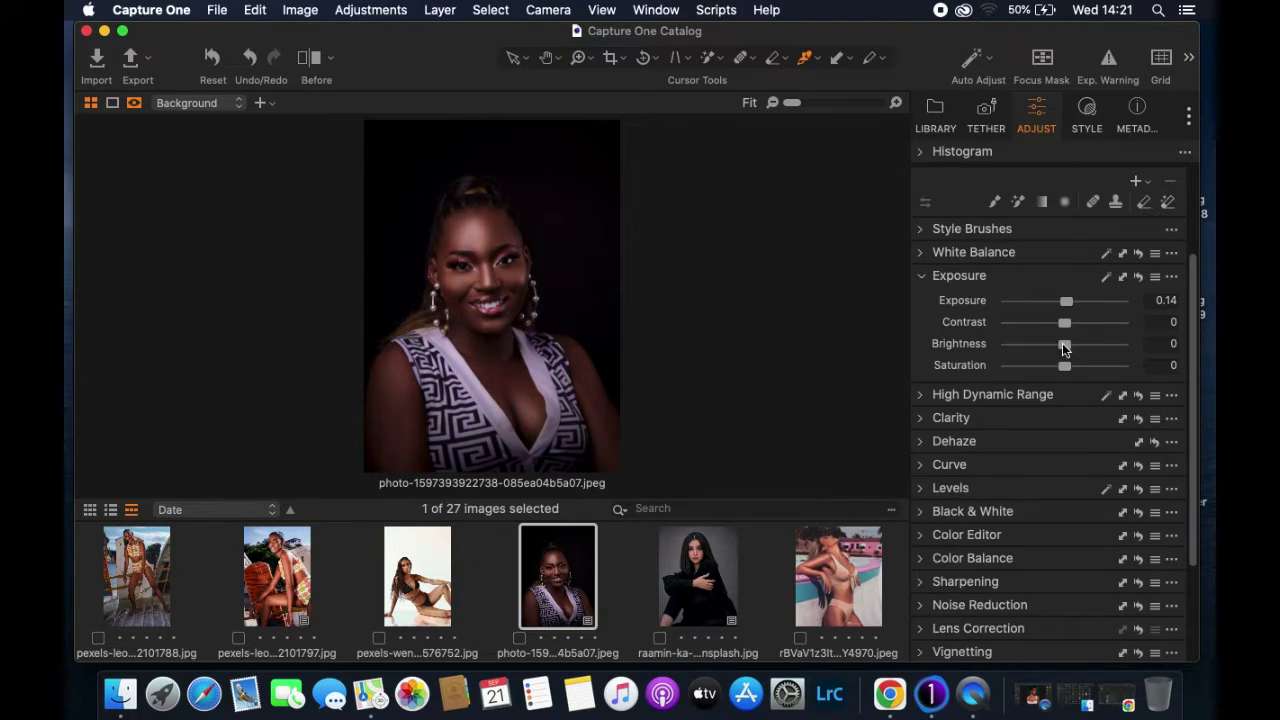
pyautogui.moveTo(1065, 344); pyautogui.dragTo(1078, 347)
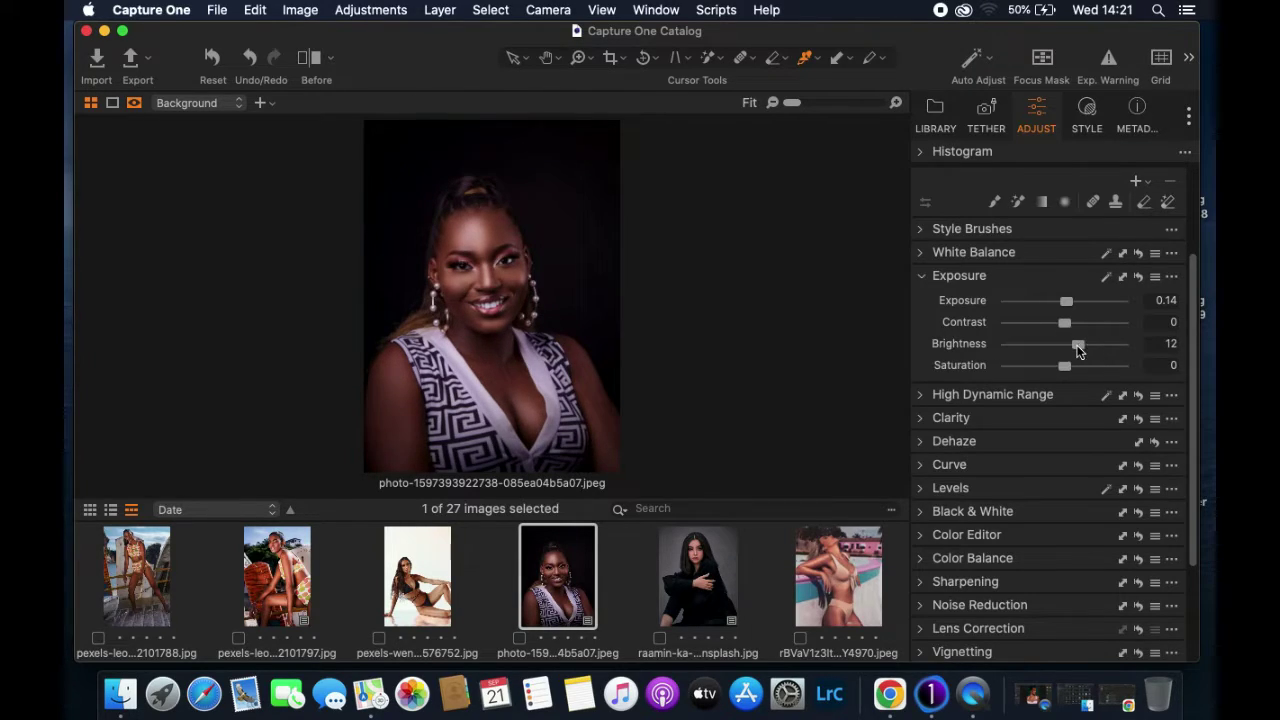
pyautogui.scroll(3, 577, 266)
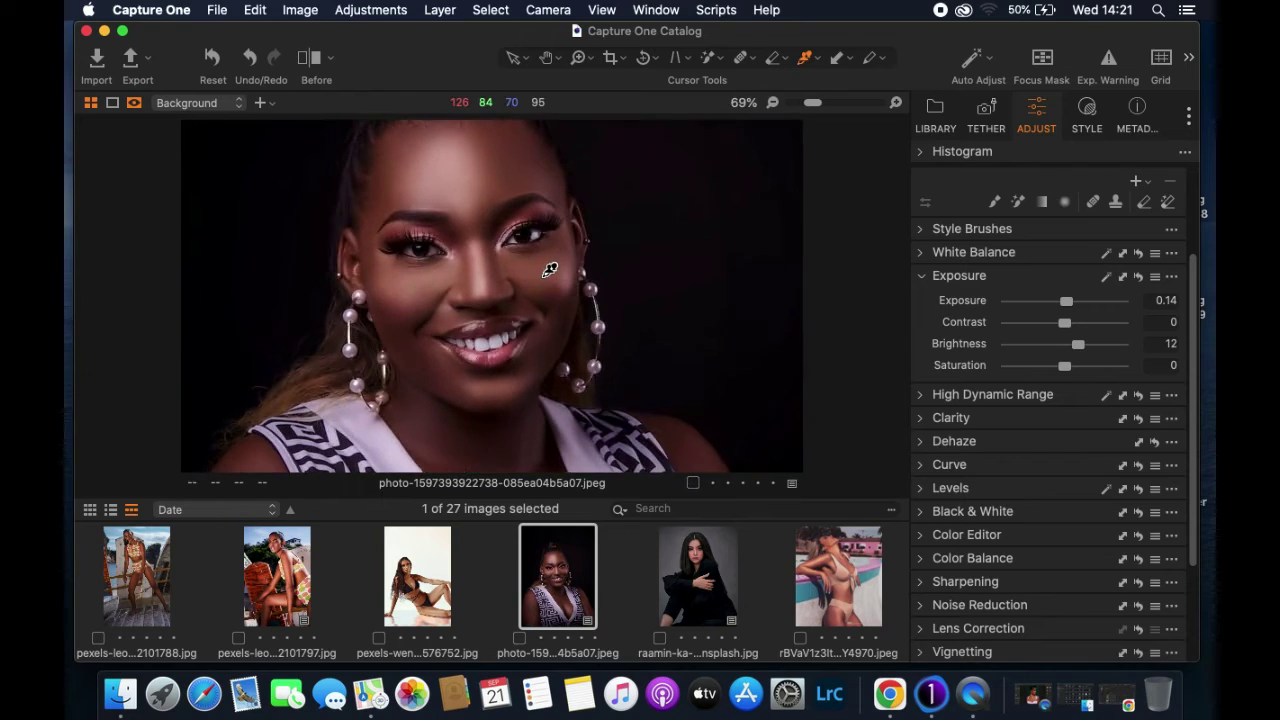
pyautogui.scroll(-3, 550, 270)
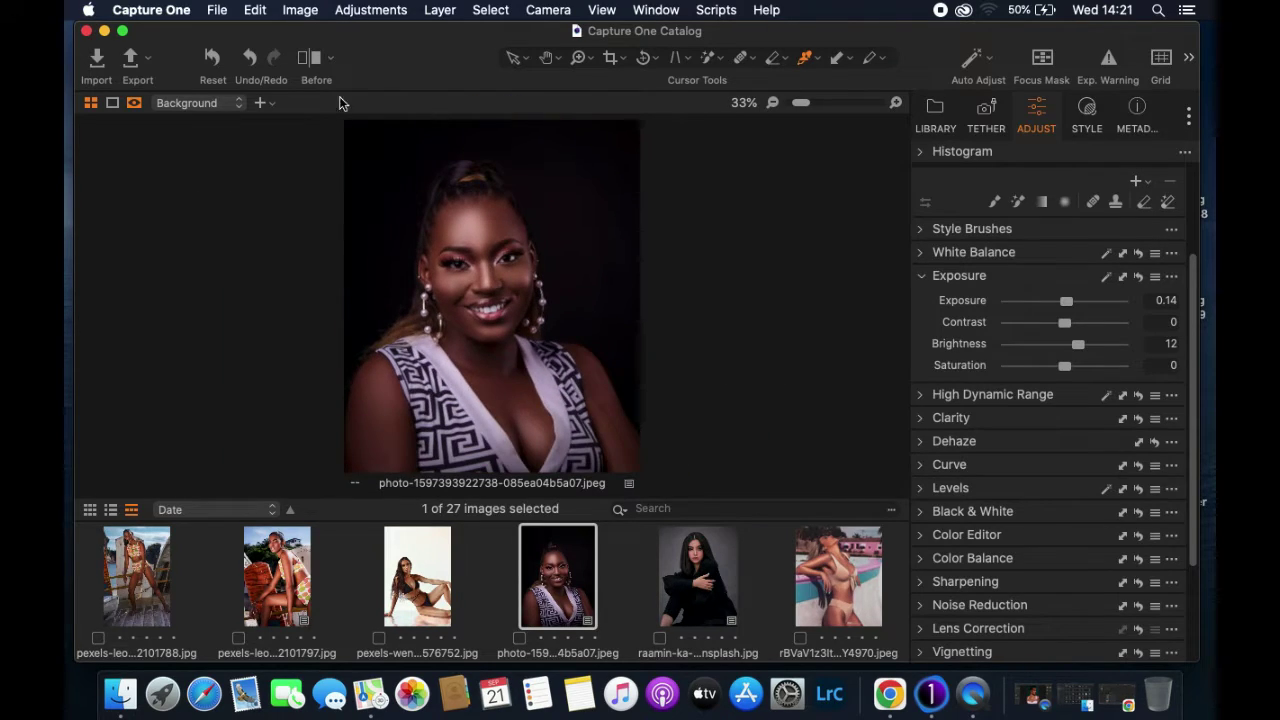
# - Turn on the before/after split view with the divider at the left edge, showing the edited version
pyautogui.click(308, 60)
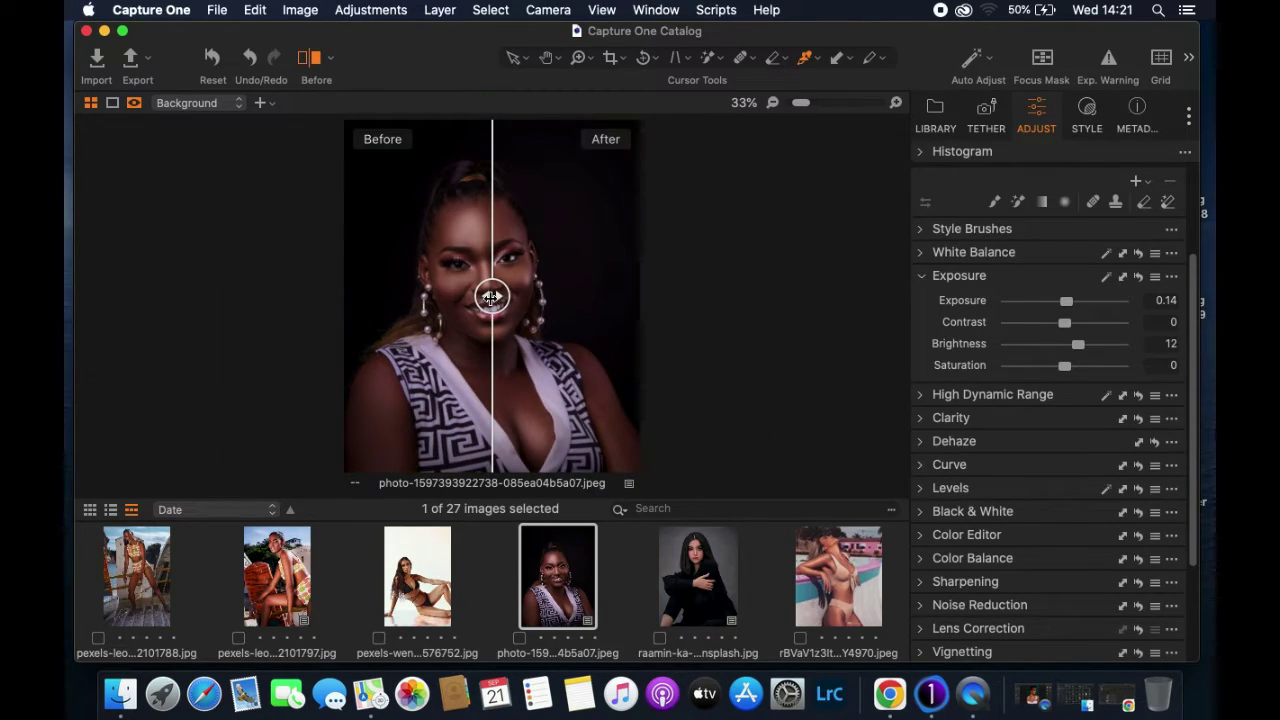
pyautogui.moveTo(491, 296); pyautogui.dragTo(289, 303)
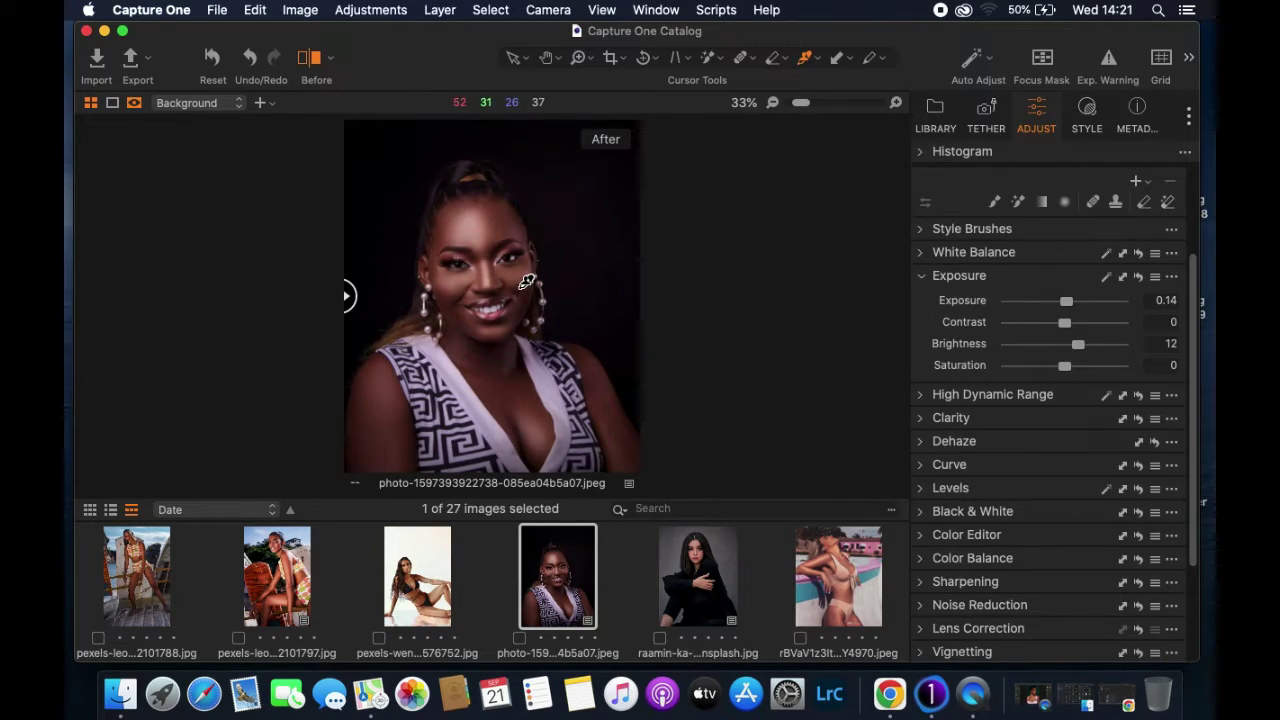
pyautogui.click(921, 279)
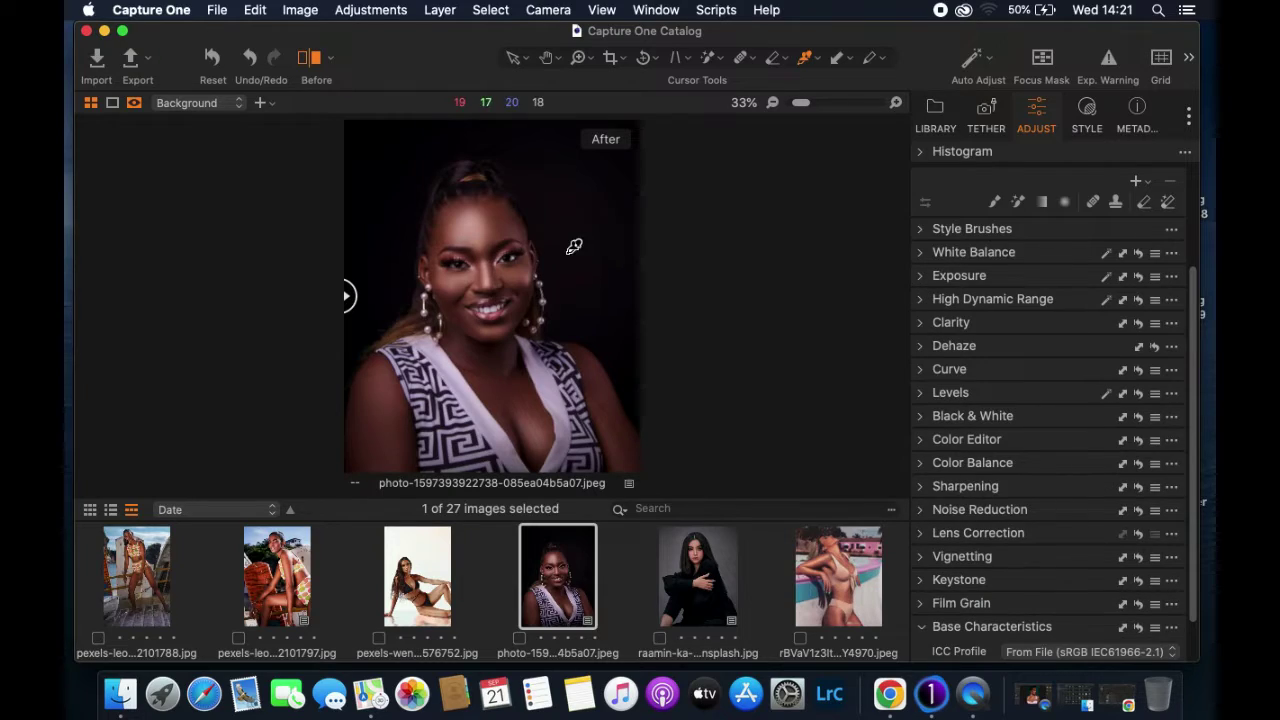
pyautogui.click(922, 390)
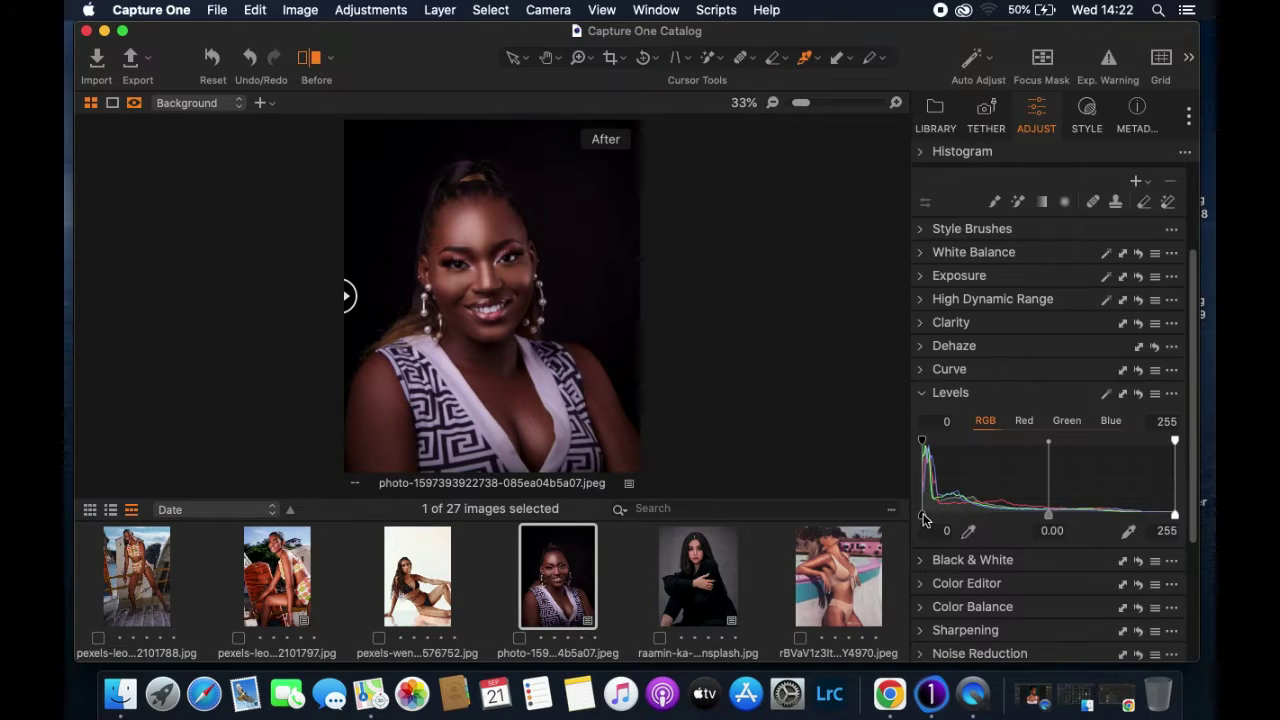
# - Set the Levels black point to 6 and white point to 230, checking the face up close
pyautogui.moveTo(922, 517); pyautogui.dragTo(929, 518)
pyautogui.moveTo(1175, 516); pyautogui.dragTo(1147, 508)
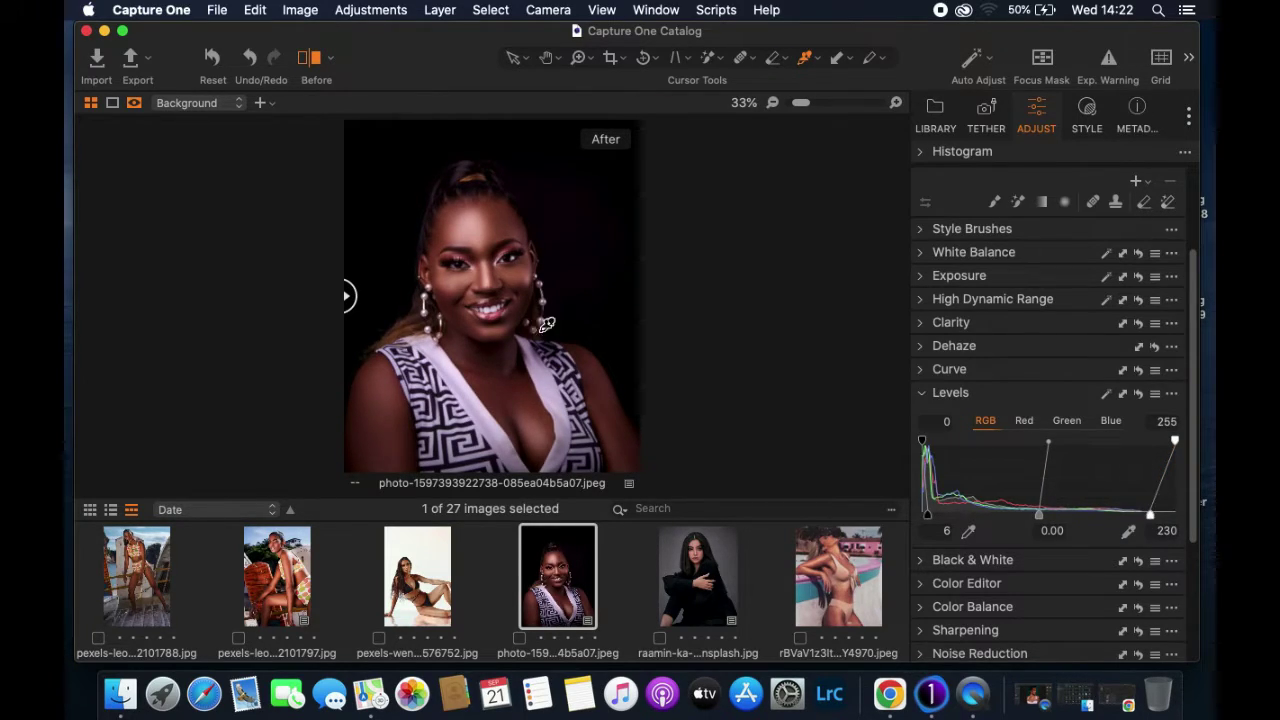
pyautogui.doubleClick(509, 315)
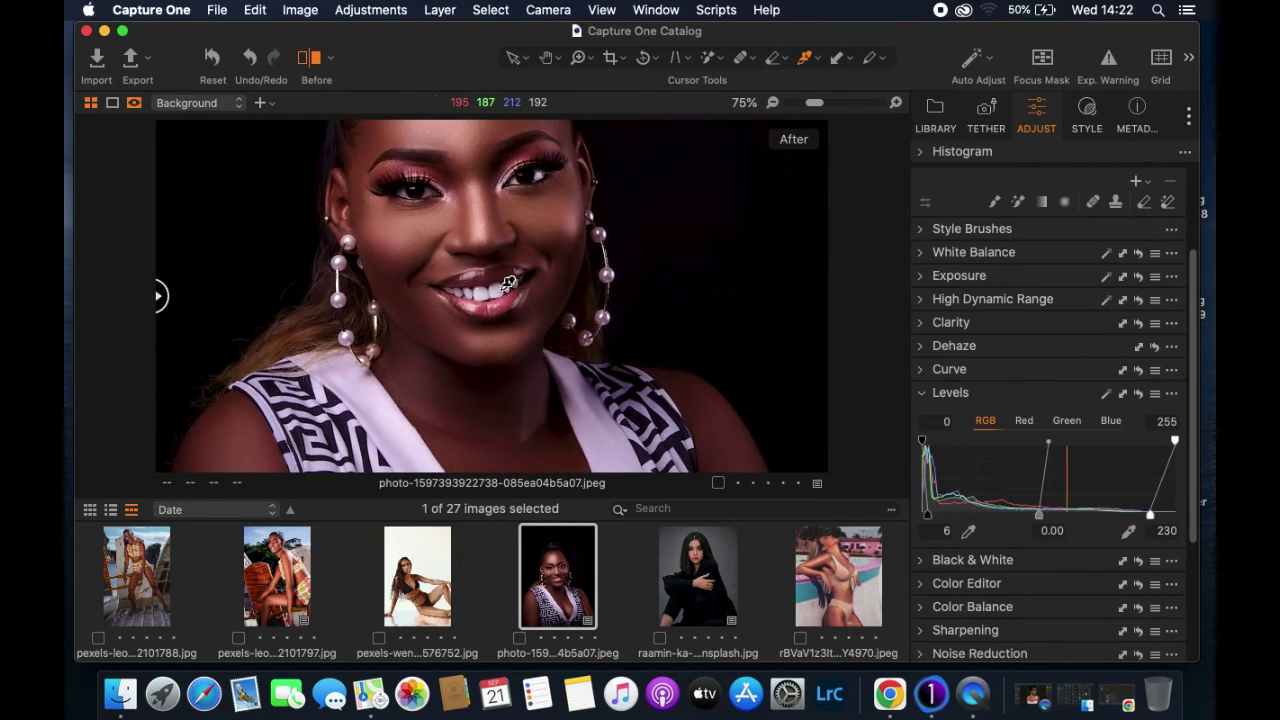
pyautogui.scroll(3, 505, 300)
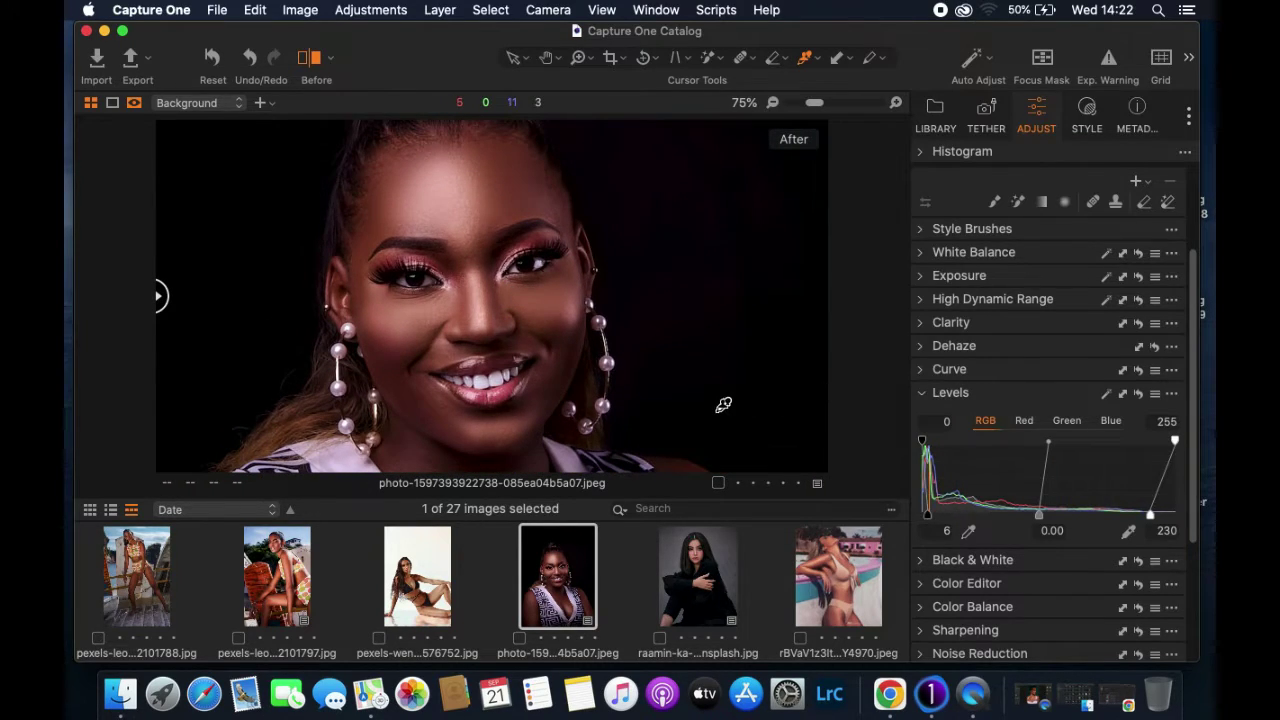
pyautogui.scroll(-2, 573, 375)
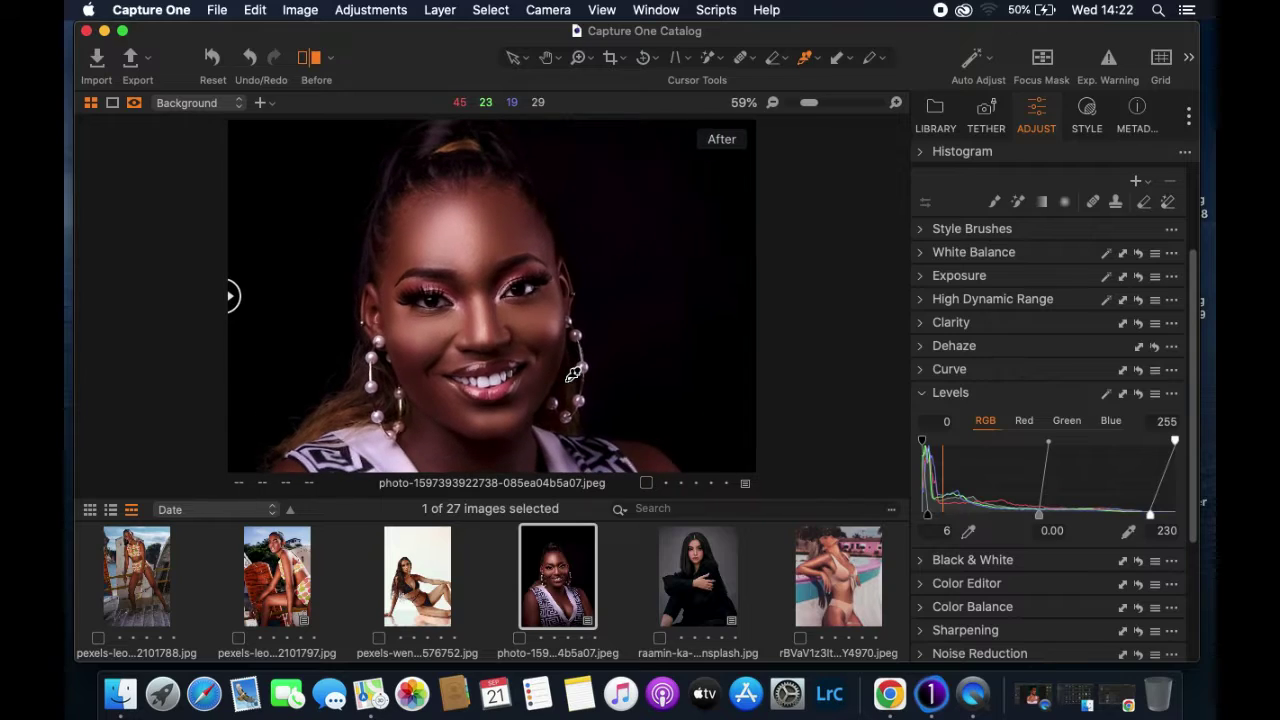
pyautogui.scroll(-5, 570, 375)
pyautogui.scroll(-3, 568, 375)
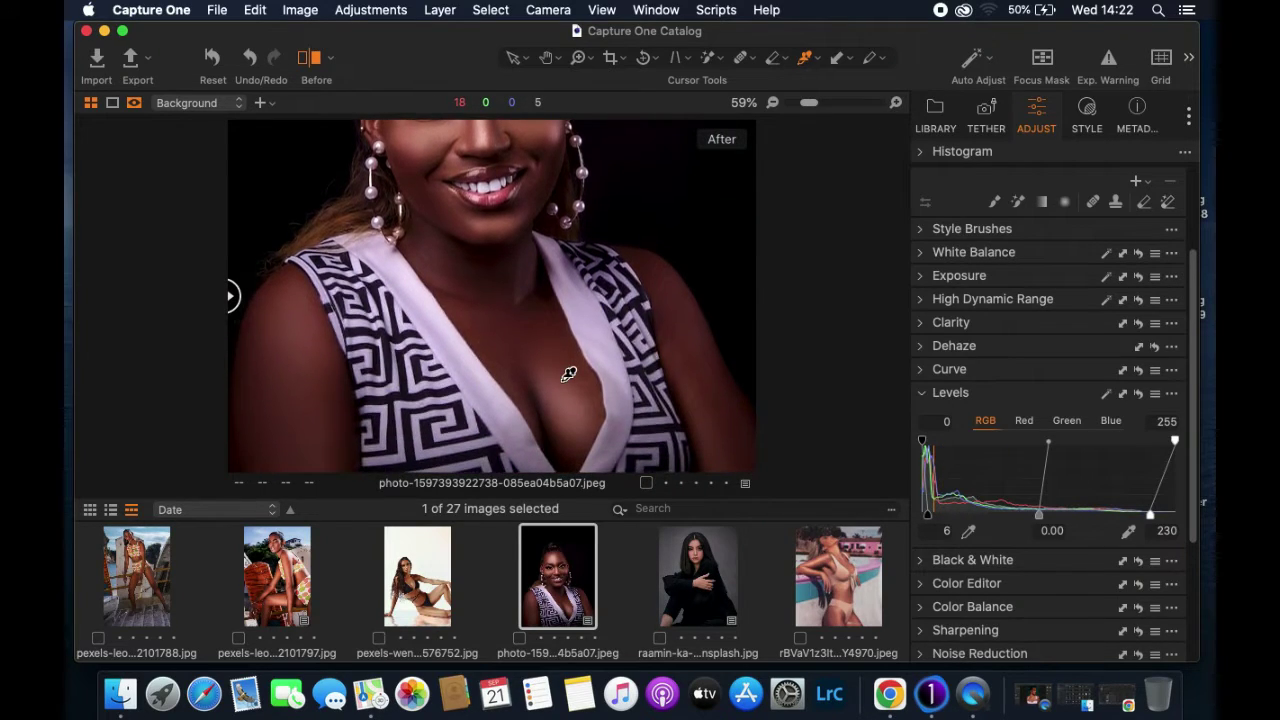
pyautogui.scroll(-4, 568, 375)
pyautogui.scroll(8, 568, 375)
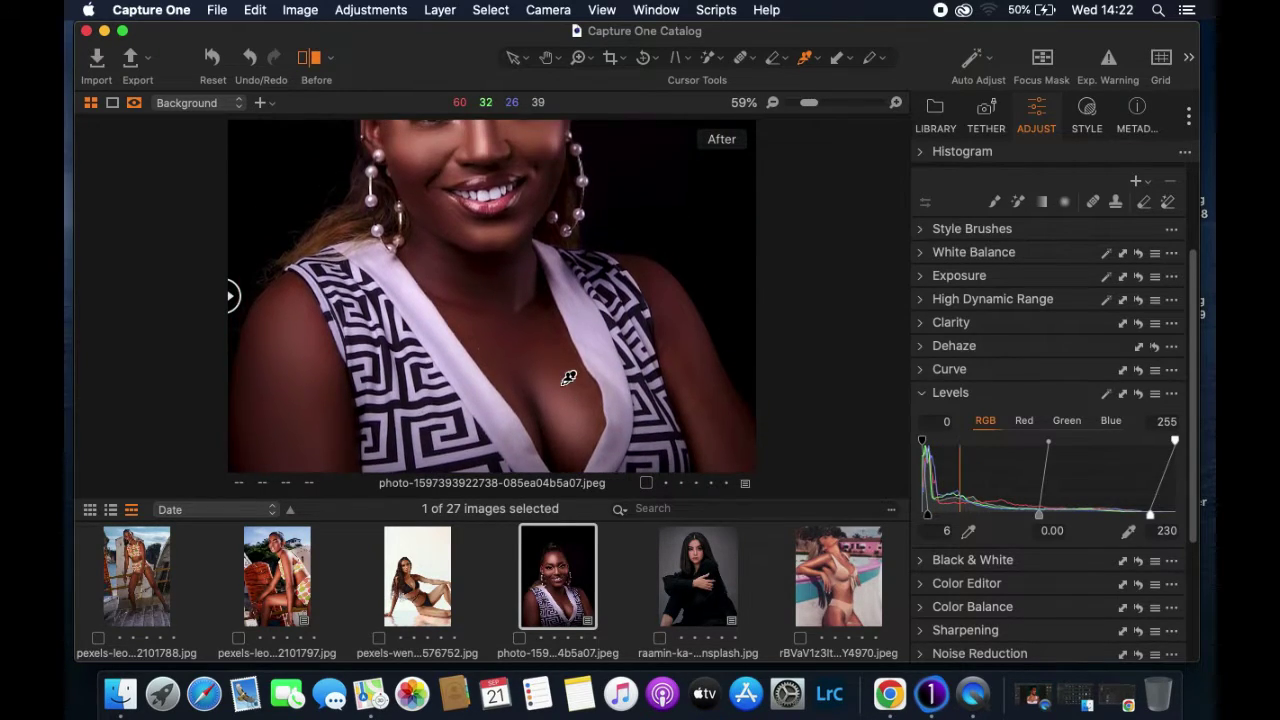
pyautogui.click(920, 394)
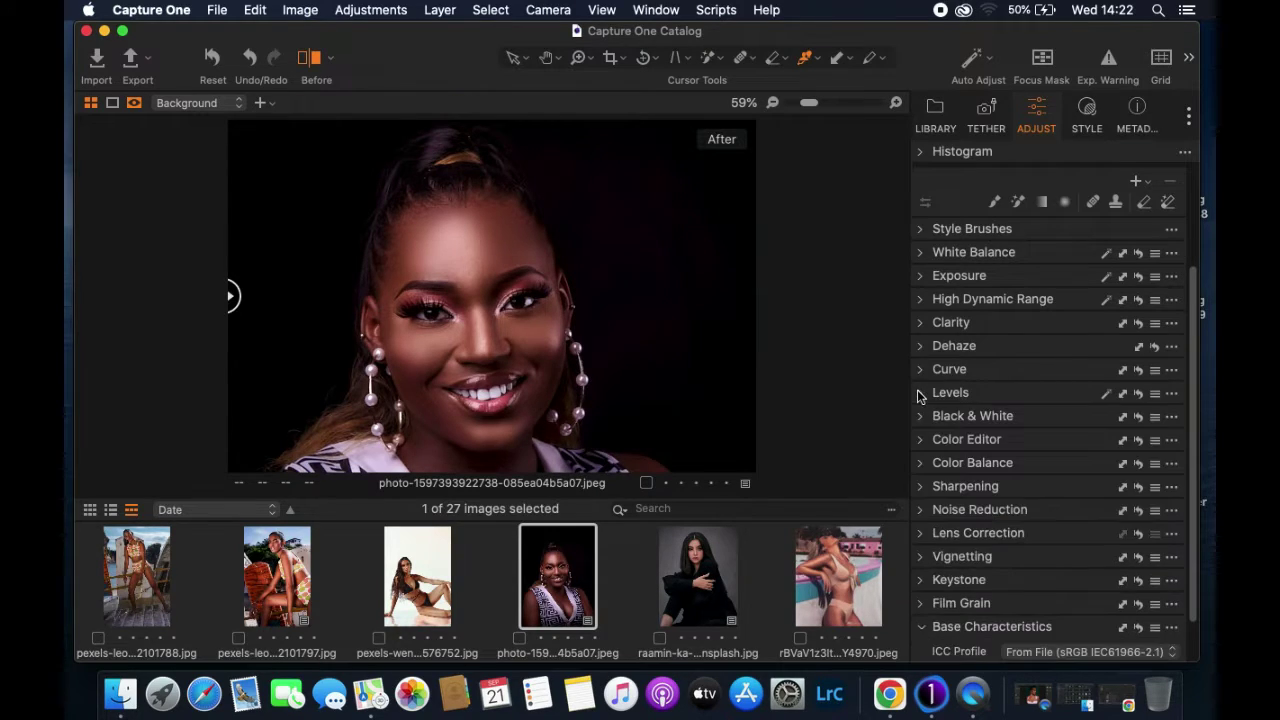
pyautogui.click(921, 441)
# - Sample the model's skin tone from her face and preview only the selected range
pyautogui.scroll(-5, 543, 308)
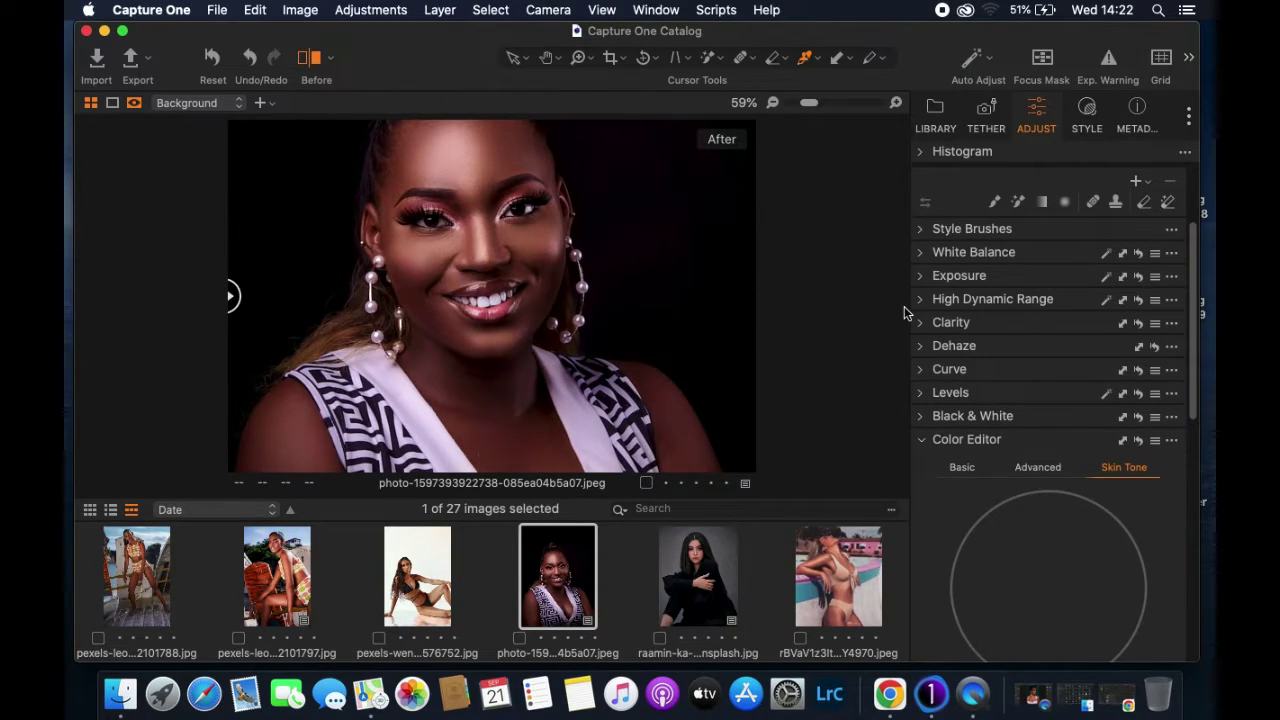
pyautogui.moveTo(1194, 333); pyautogui.dragTo(1194, 357)
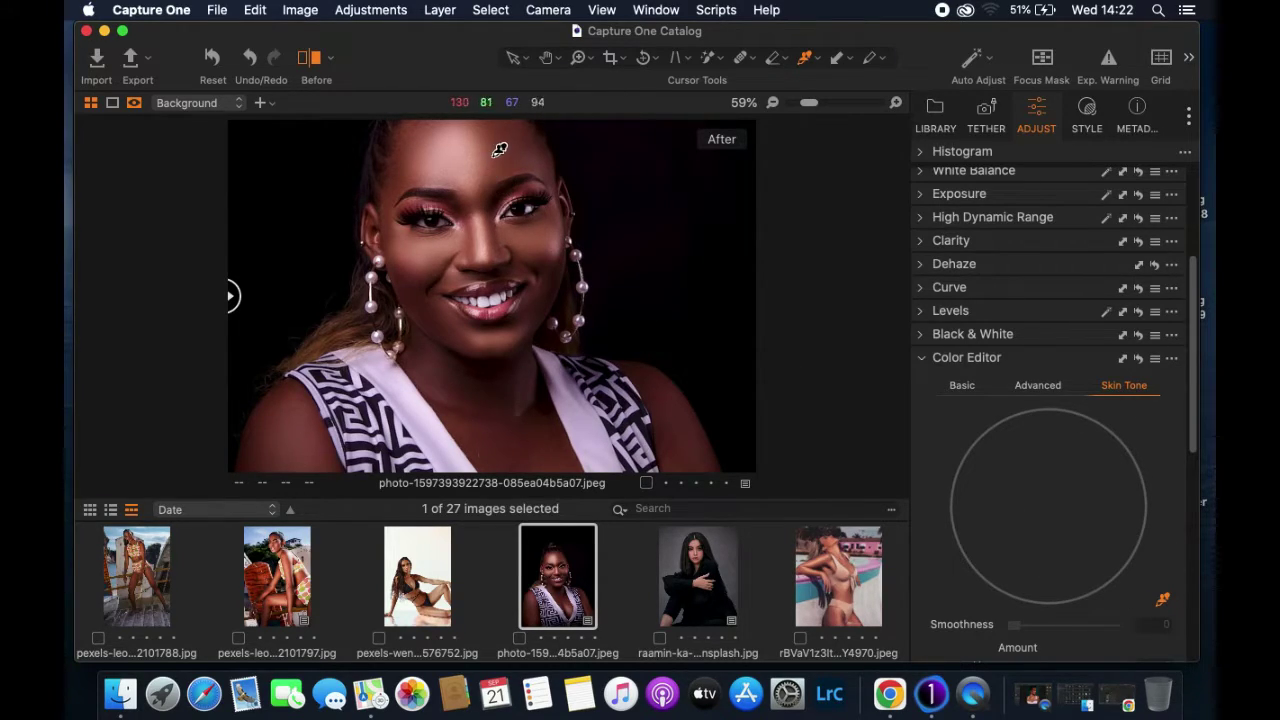
pyautogui.click(537, 229)
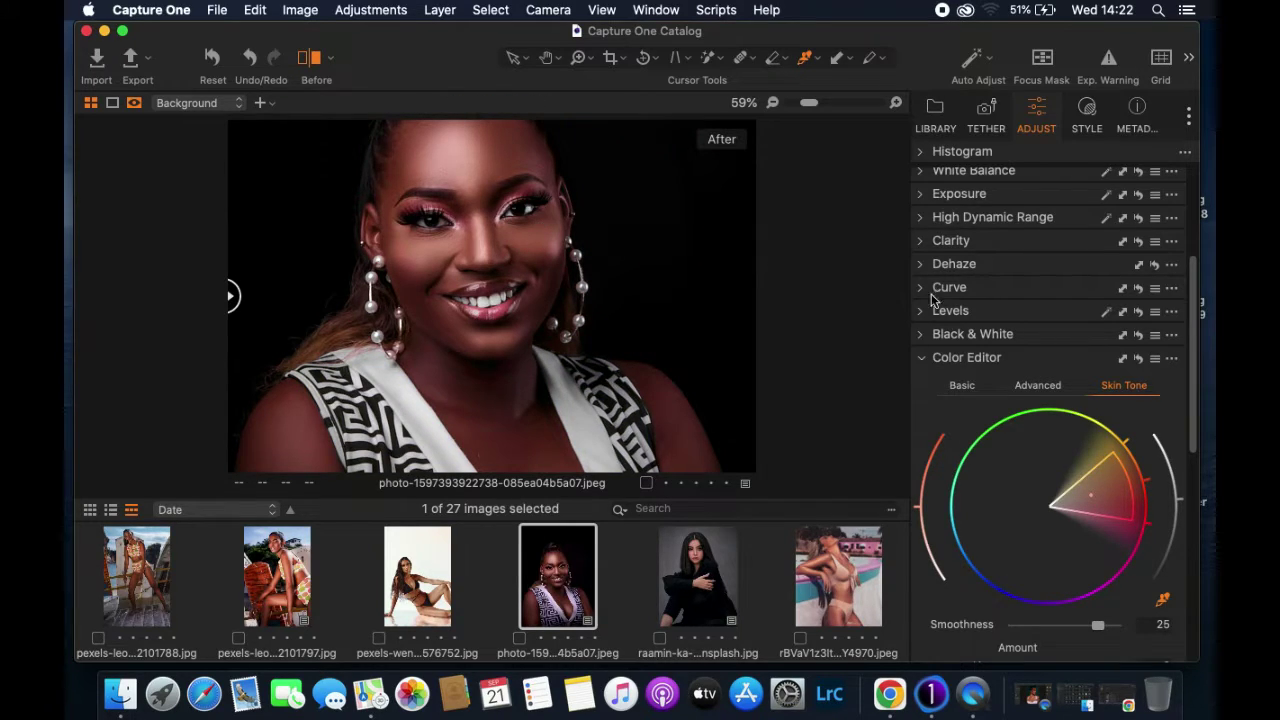
pyautogui.moveTo(1194, 363); pyautogui.dragTo(1193, 490)
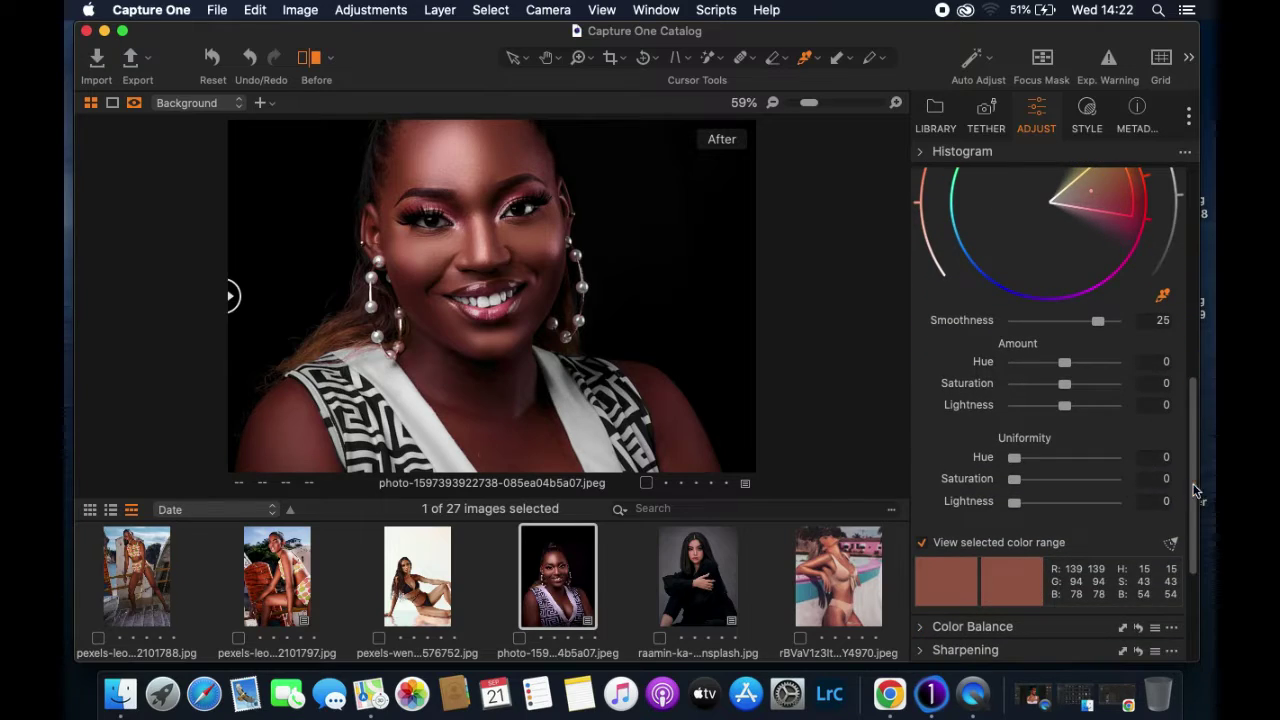
pyautogui.click(921, 543)
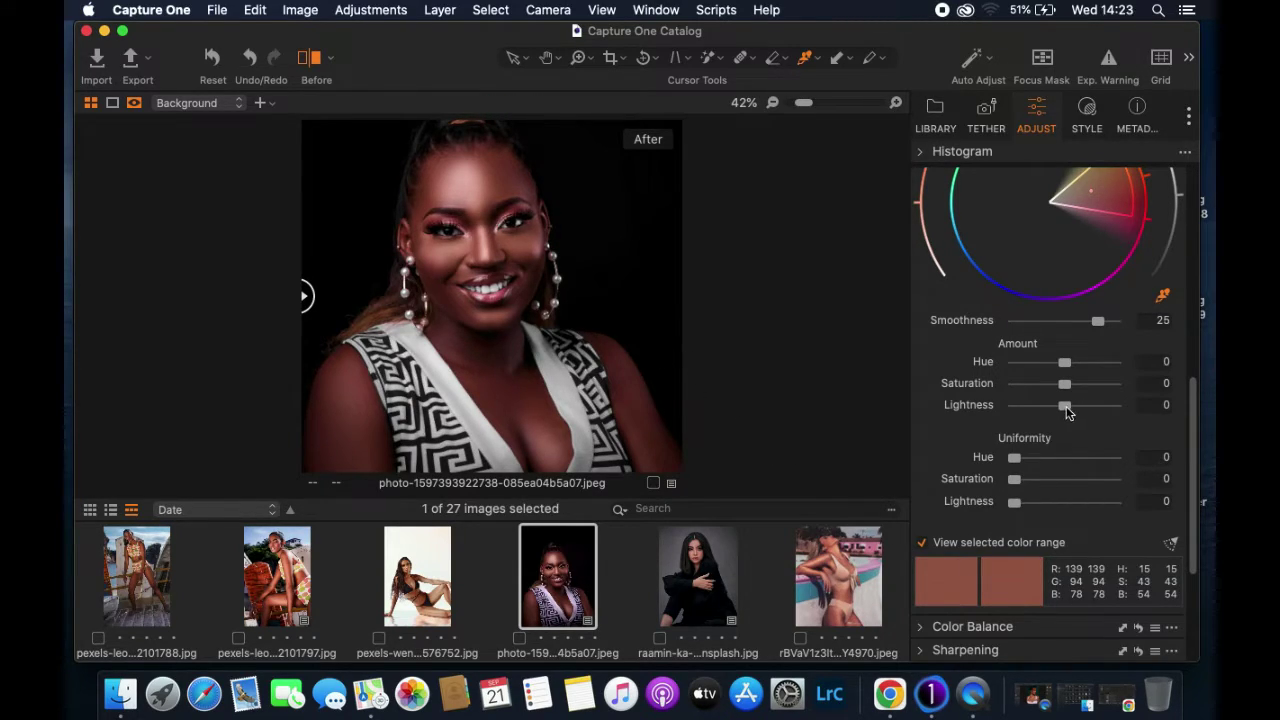
# - Lighten the skin range by 10 and set uniformity to Hue 19.1, Saturation 26.3, Lightness 39
pyautogui.moveTo(1066, 406); pyautogui.dragTo(1115, 404)
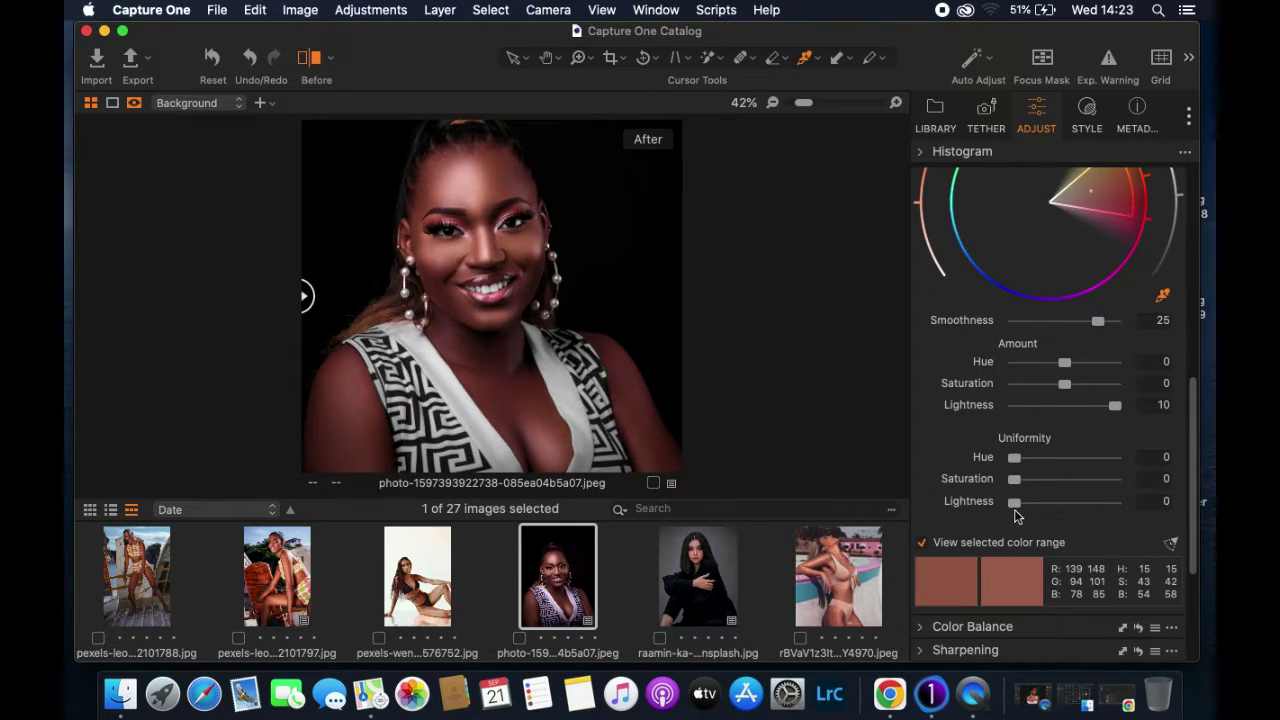
pyautogui.moveTo(1011, 505)
pyautogui.mouseDown()
pyautogui.moveTo(1053, 500)
pyautogui.moveTo(1015, 480)
pyautogui.mouseUp()
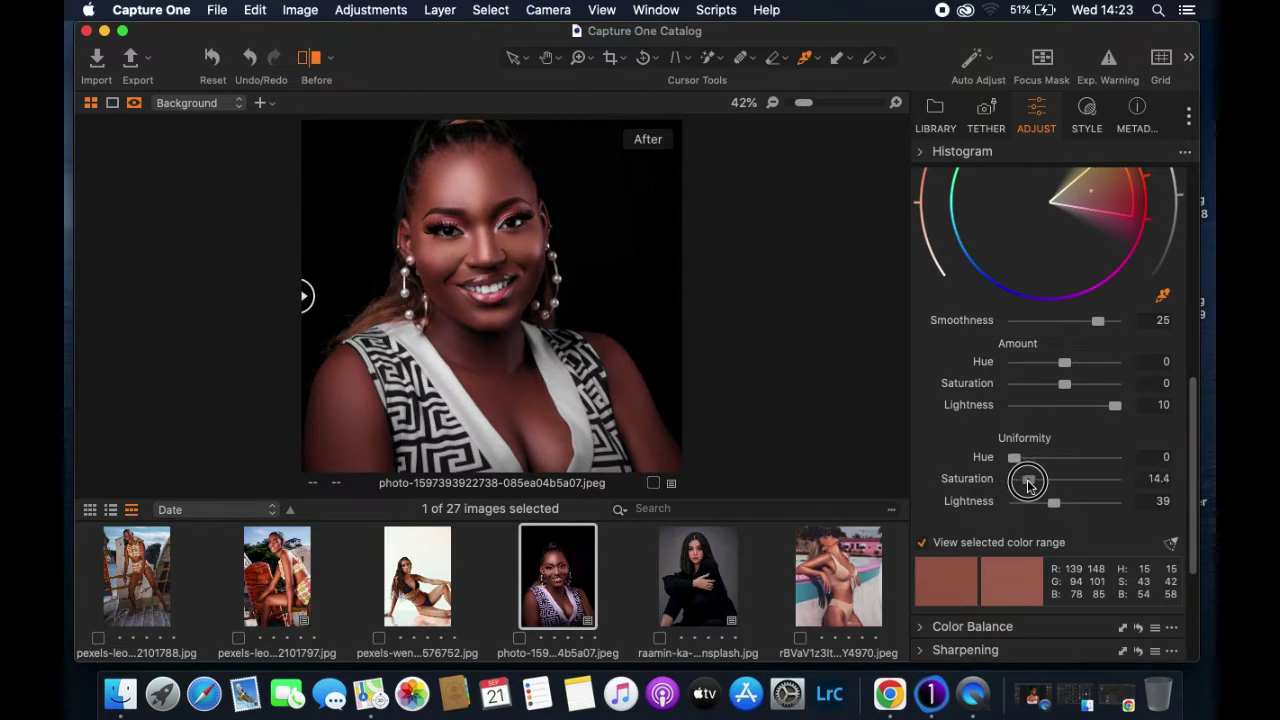
pyautogui.moveTo(1036, 479); pyautogui.dragTo(1033, 457)
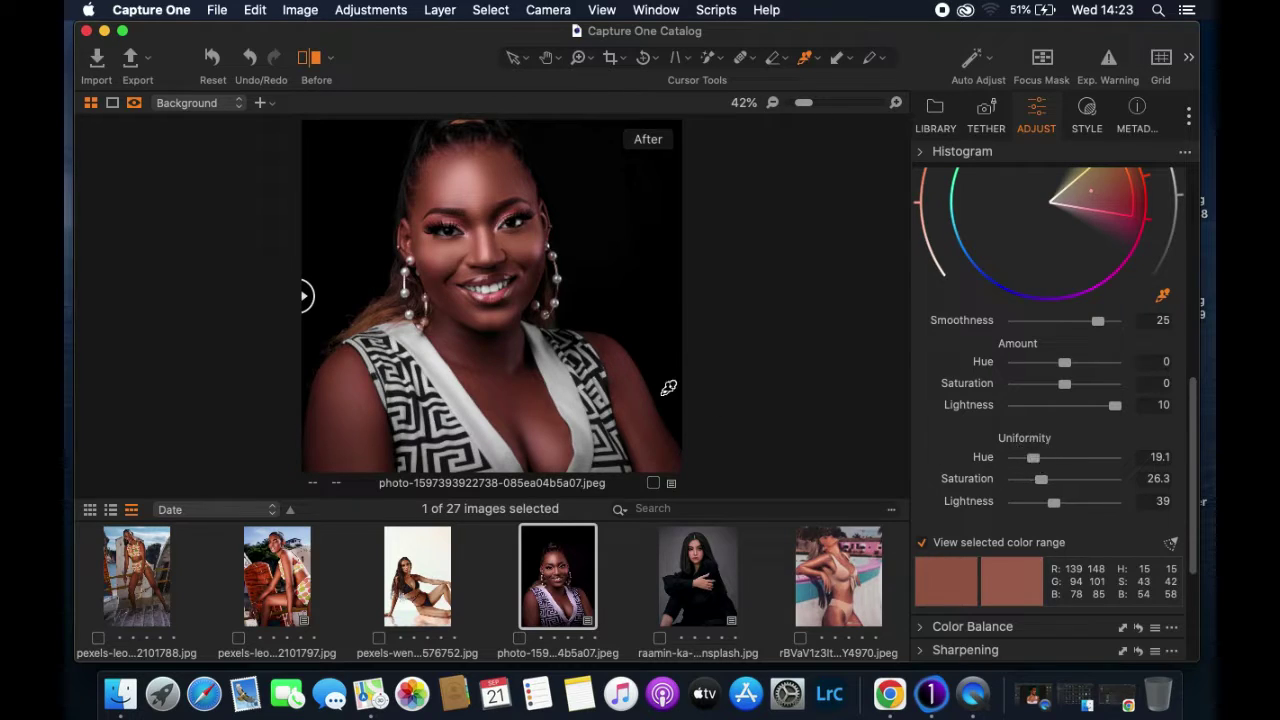
pyautogui.scroll(3, 484, 332)
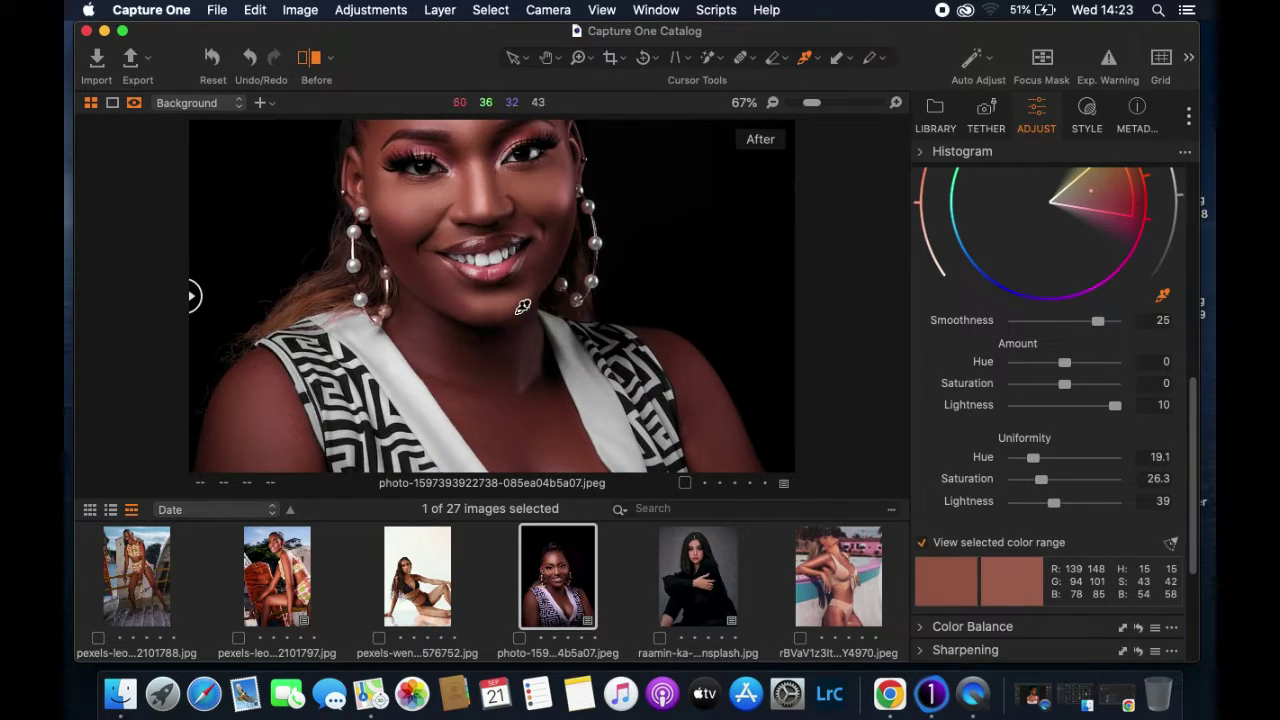
pyautogui.scroll(-3, 522, 306)
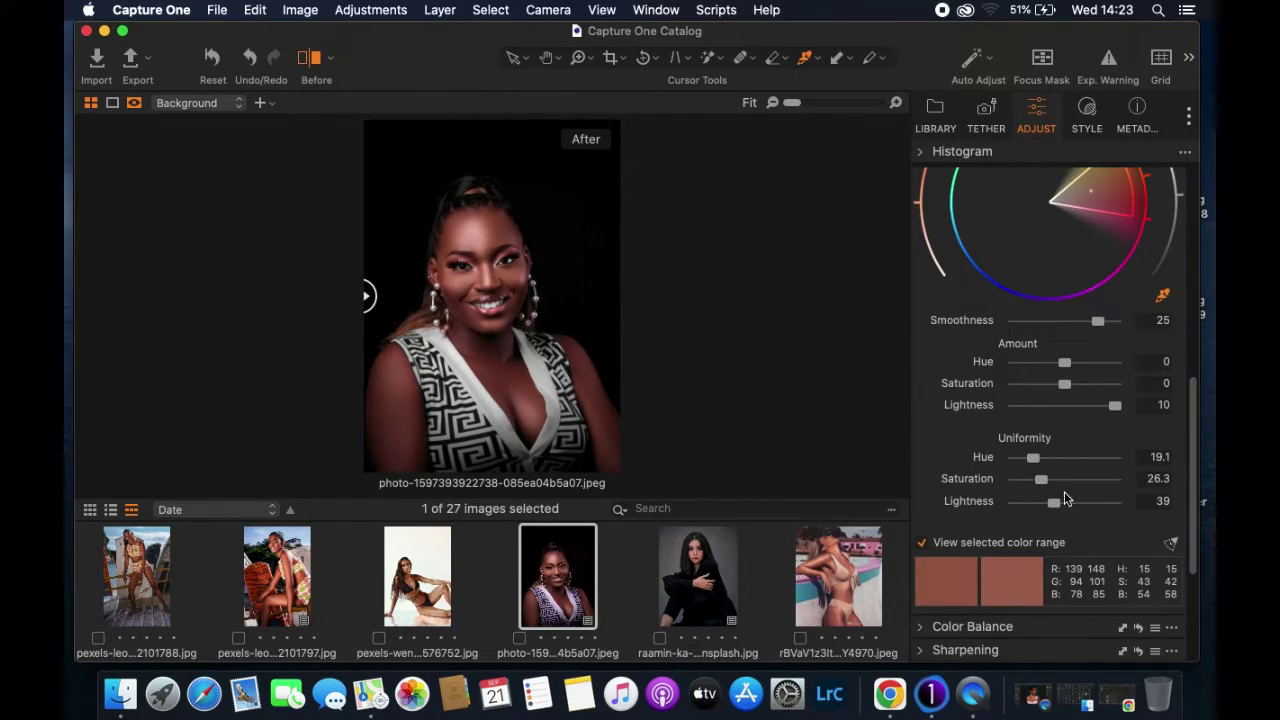
# - Lower skin uniformity Hue to 1.3 and Saturation to 16.9, and raise Smoothness to 30
pyautogui.moveTo(1033, 458)
pyautogui.mouseDown()
pyautogui.moveTo(1021, 457)
pyautogui.moveTo(1040, 482)
pyautogui.mouseUp()
pyautogui.moveTo(363, 296); pyautogui.dragTo(248, 366)
pyautogui.moveTo(1034, 480); pyautogui.dragTo(1017, 455)
pyautogui.moveTo(1101, 321); pyautogui.dragTo(1126, 323)
pyautogui.moveTo(1197, 398); pyautogui.dragTo(1183, 323)
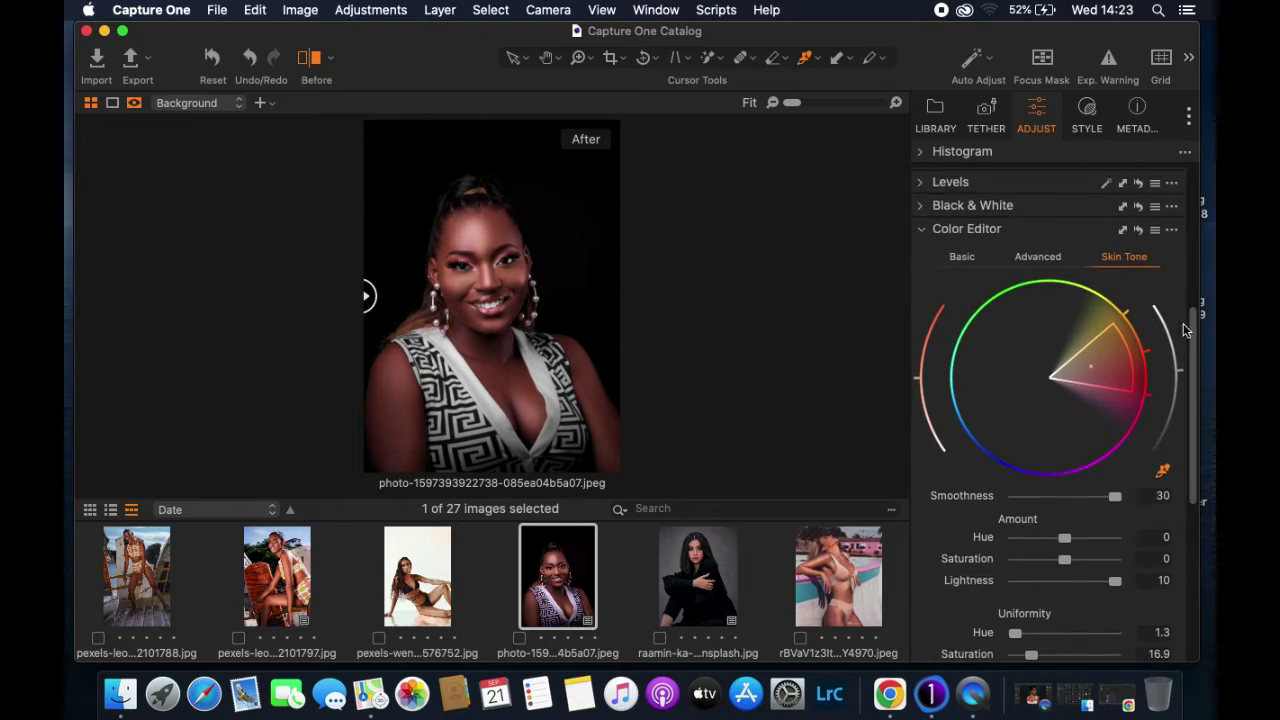
pyautogui.click(921, 231)
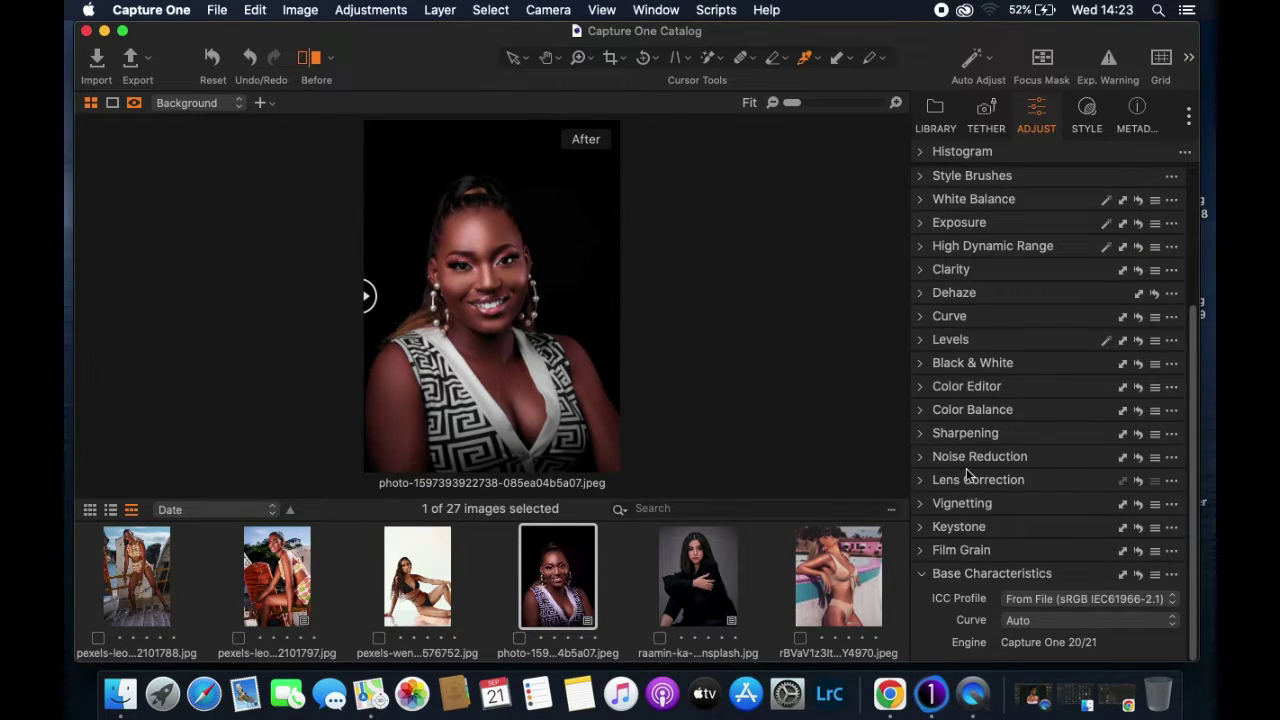
# - Expand Color Balance and fit the whole portrait in view to inspect it
pyautogui.click(921, 411)
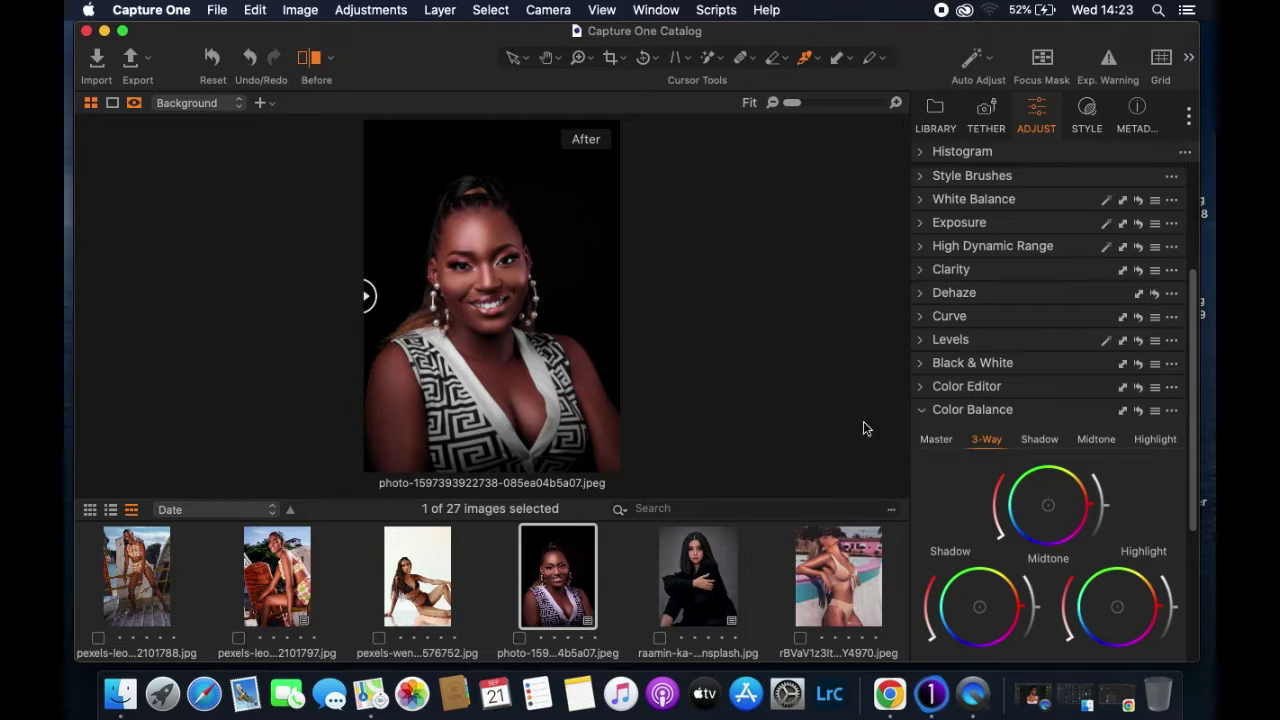
pyautogui.scroll(2, 597, 320)
pyautogui.scroll(2, 520, 270)
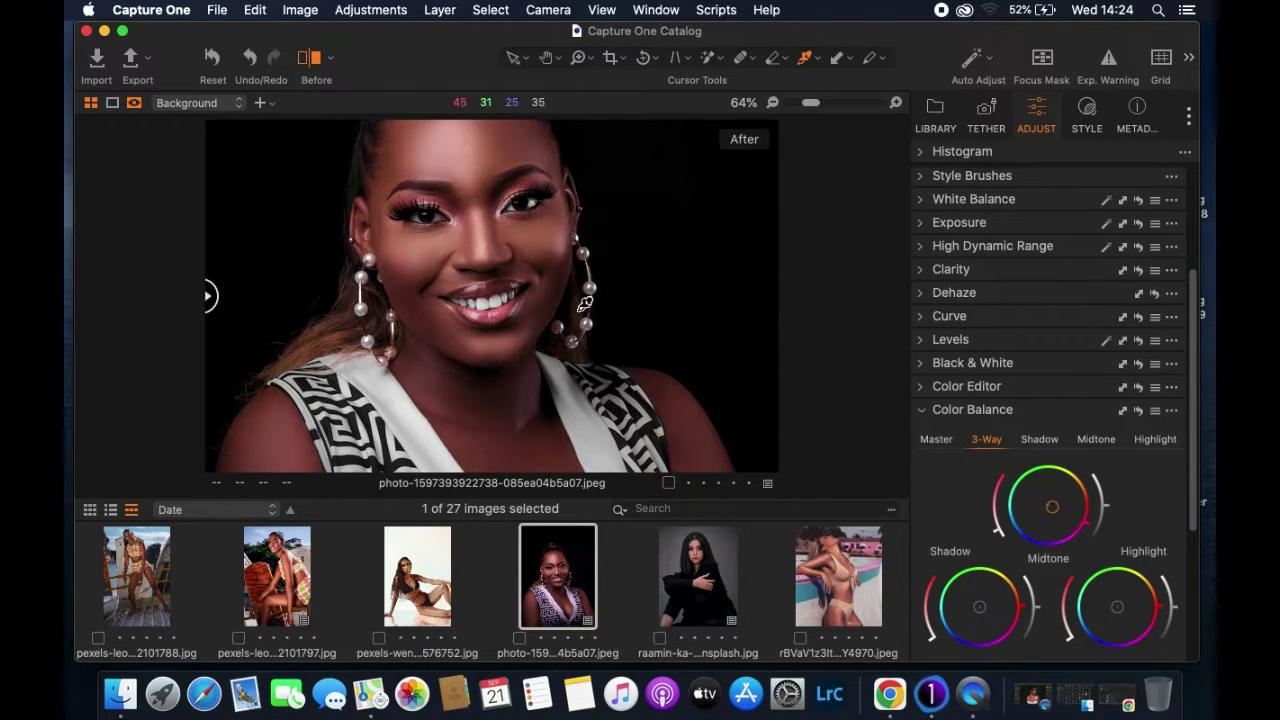
pyautogui.press('super+0')
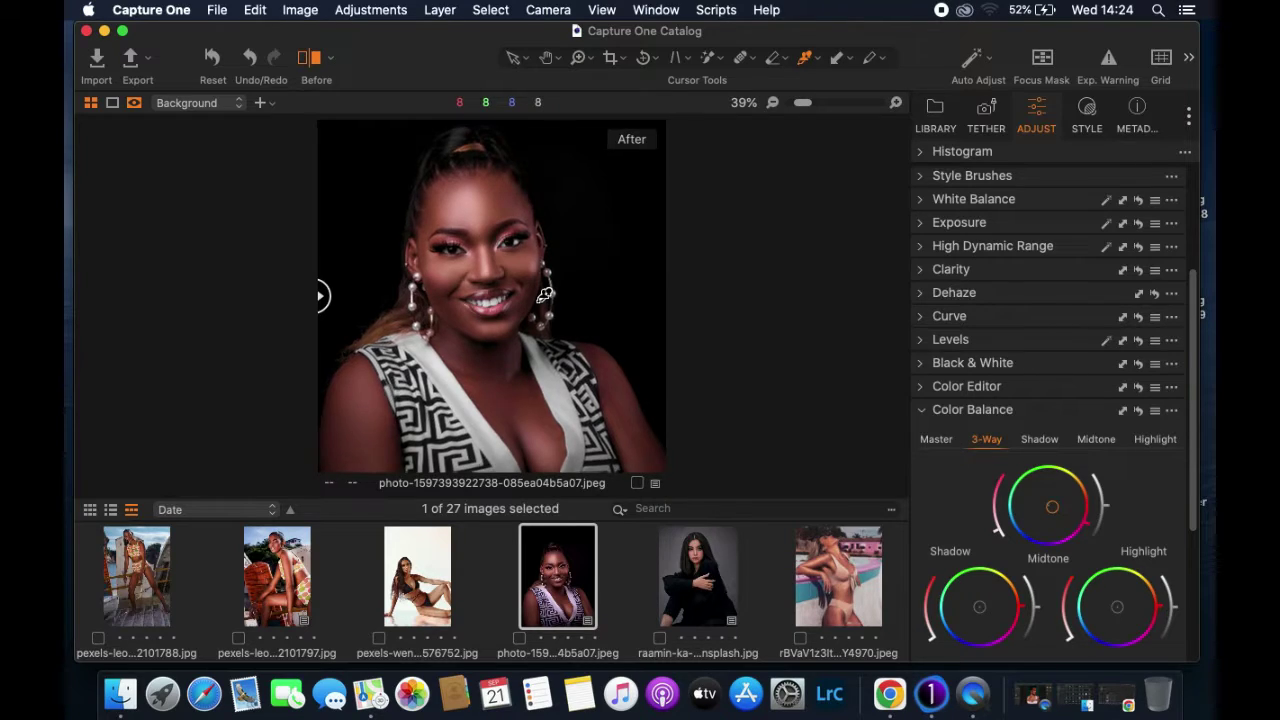
pyautogui.scroll(2, 545, 295)
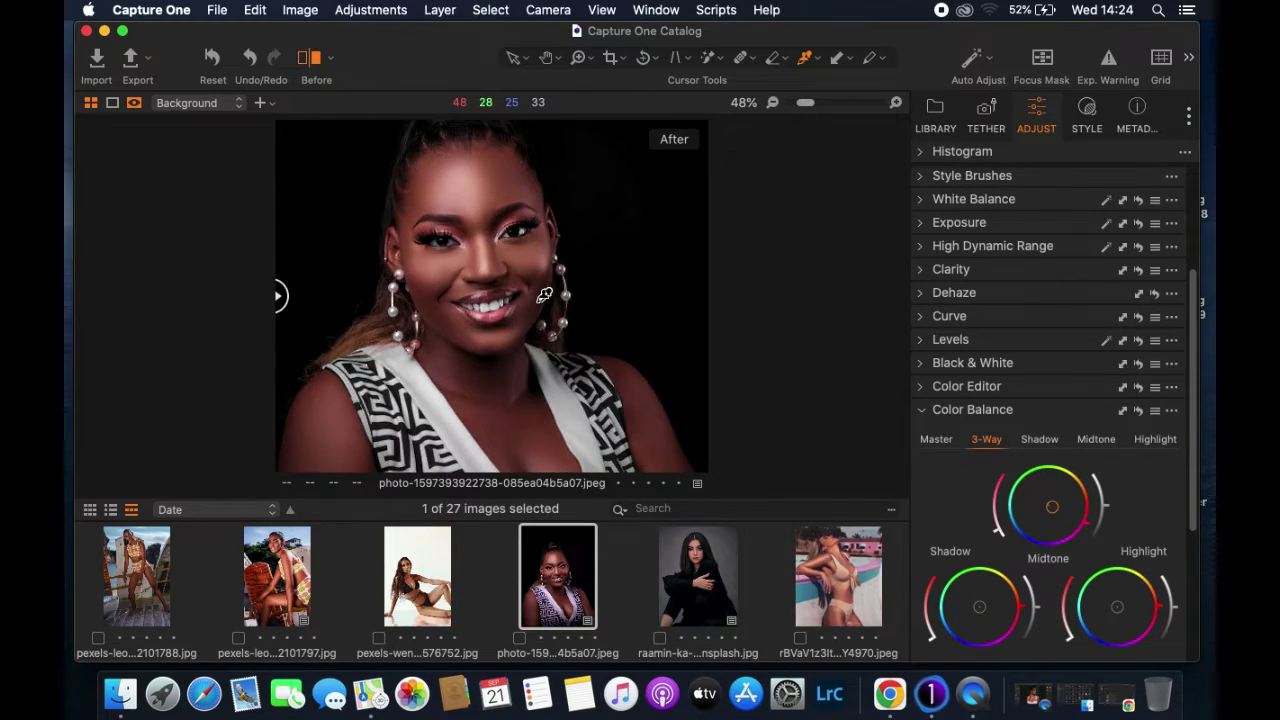
pyautogui.scroll(-5, 551, 345)
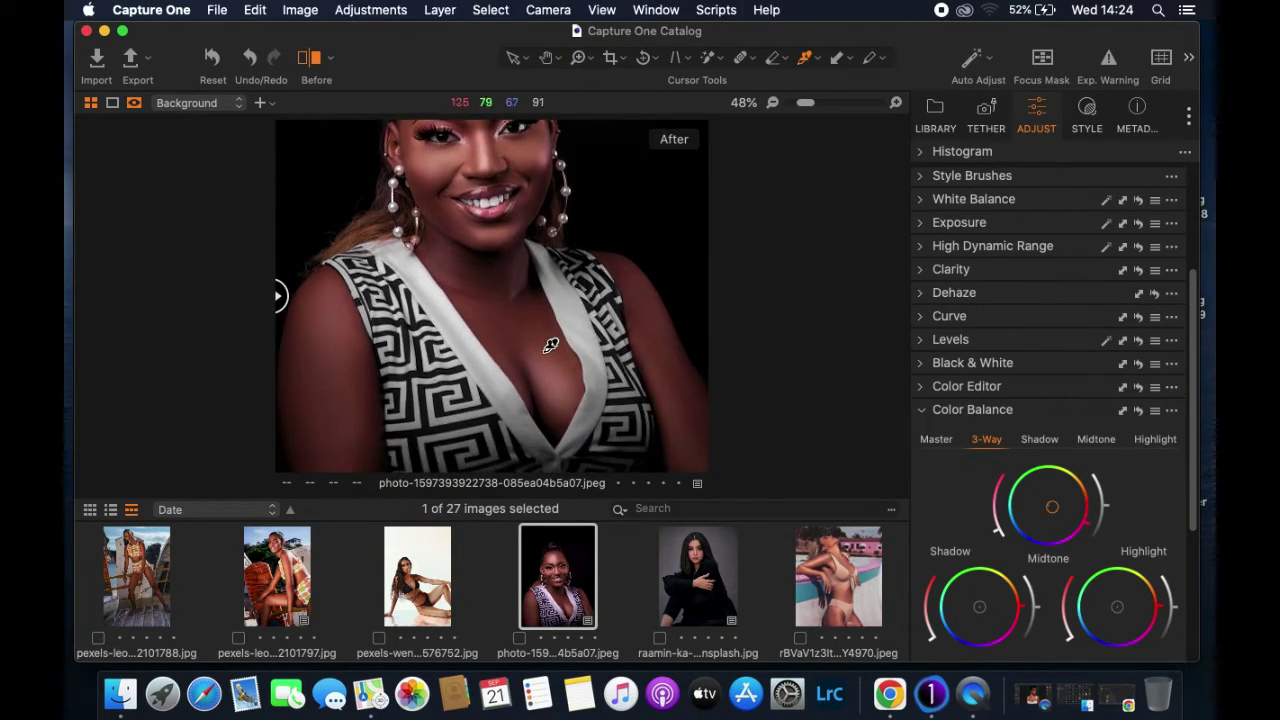
# - Tint the highlights toward warm orange on the Highlight color wheel
pyautogui.click(1152, 439)
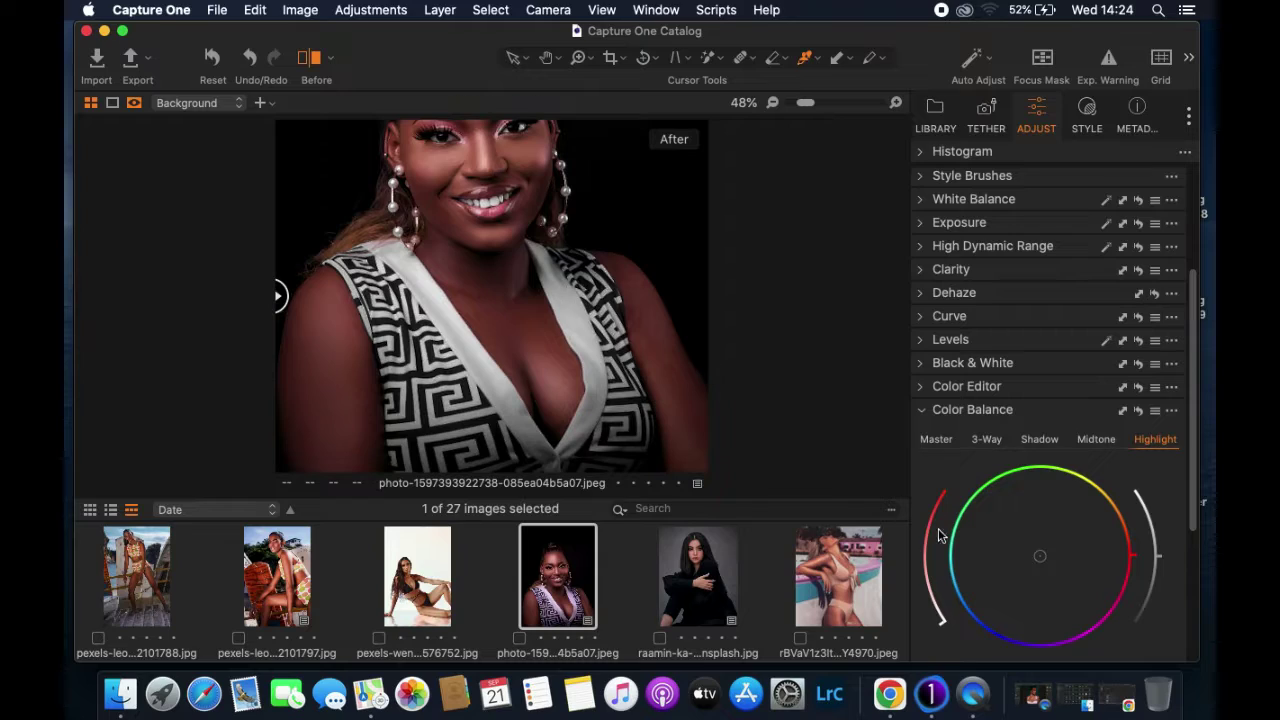
pyautogui.moveTo(1040, 560)
pyautogui.mouseDown()
pyautogui.moveTo(1057, 551)
pyautogui.moveTo(1043, 520)
pyautogui.moveTo(1073, 581)
pyautogui.mouseUp()
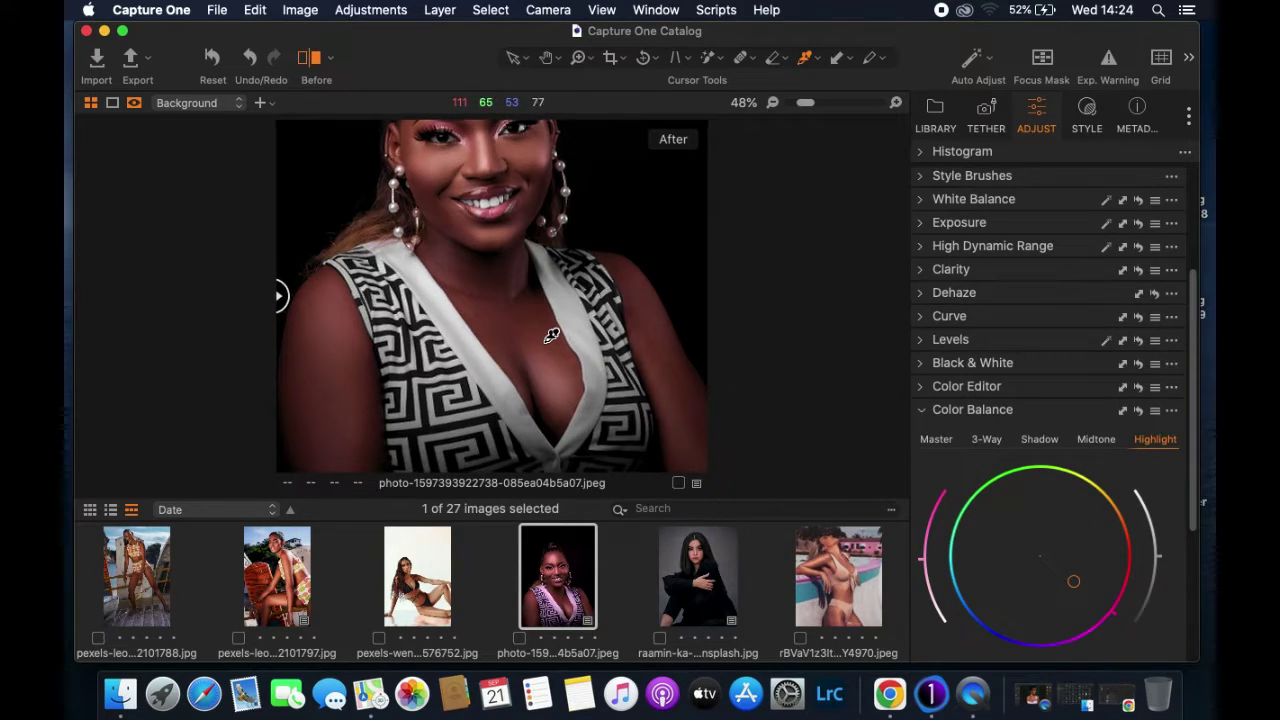
pyautogui.press('super+0')
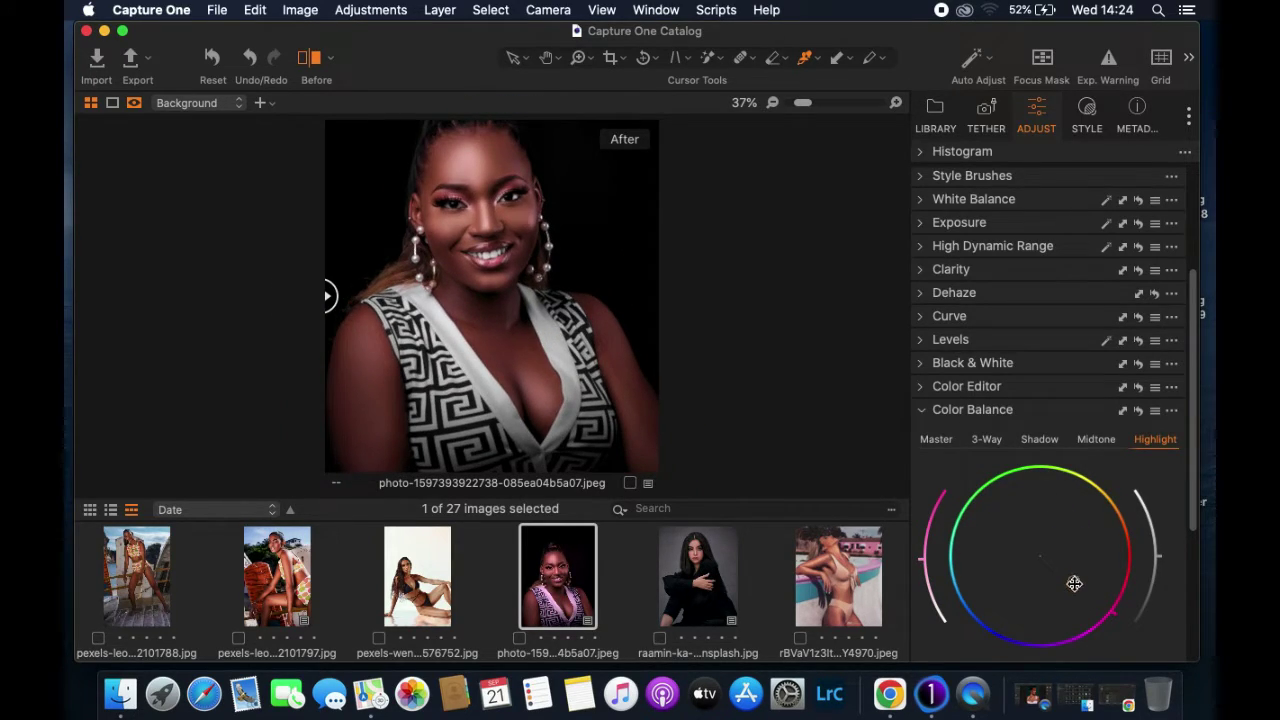
pyautogui.moveTo(1074, 583)
pyautogui.mouseDown()
pyautogui.moveTo(1068, 543)
pyautogui.moveTo(1108, 534)
pyautogui.moveTo(1080, 509)
pyautogui.moveTo(1034, 537)
pyautogui.moveTo(1026, 558)
pyautogui.moveTo(1051, 534)
pyautogui.moveTo(1086, 531)
pyautogui.moveTo(1076, 535)
pyautogui.moveTo(1090, 544)
pyautogui.mouseUp()
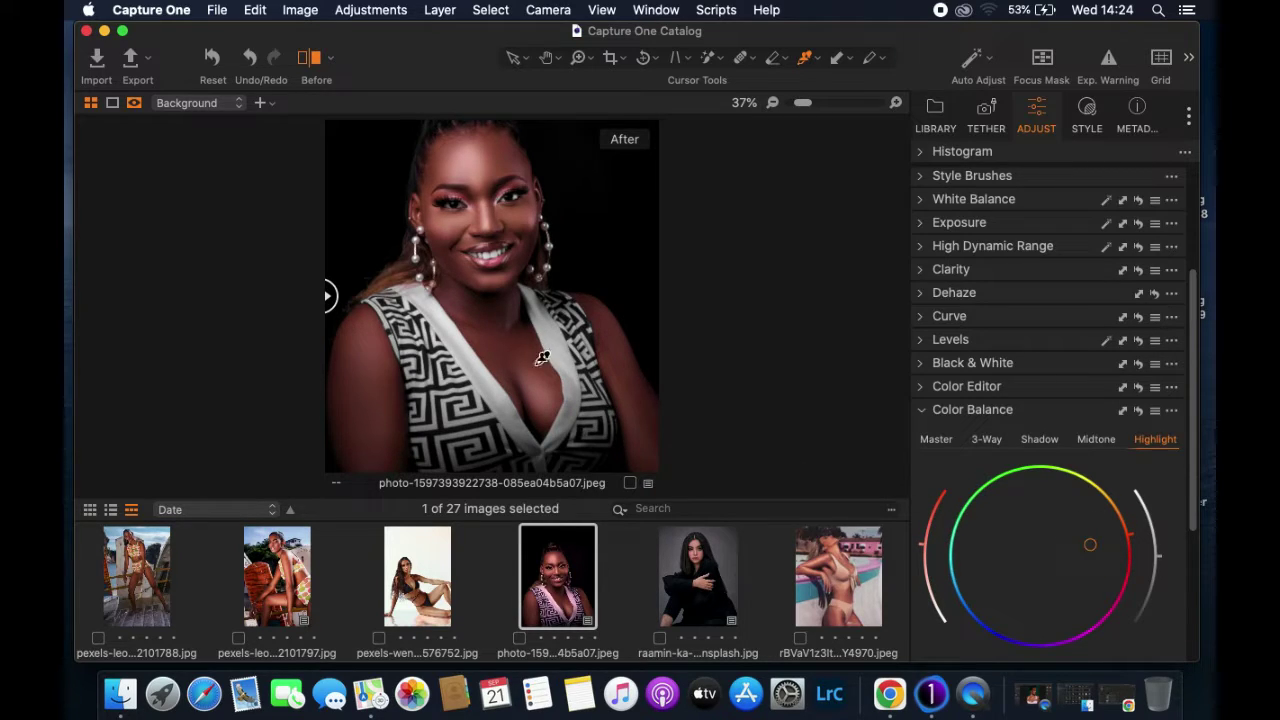
pyautogui.scroll(3, 475, 317)
pyautogui.scroll(-4, 508, 234)
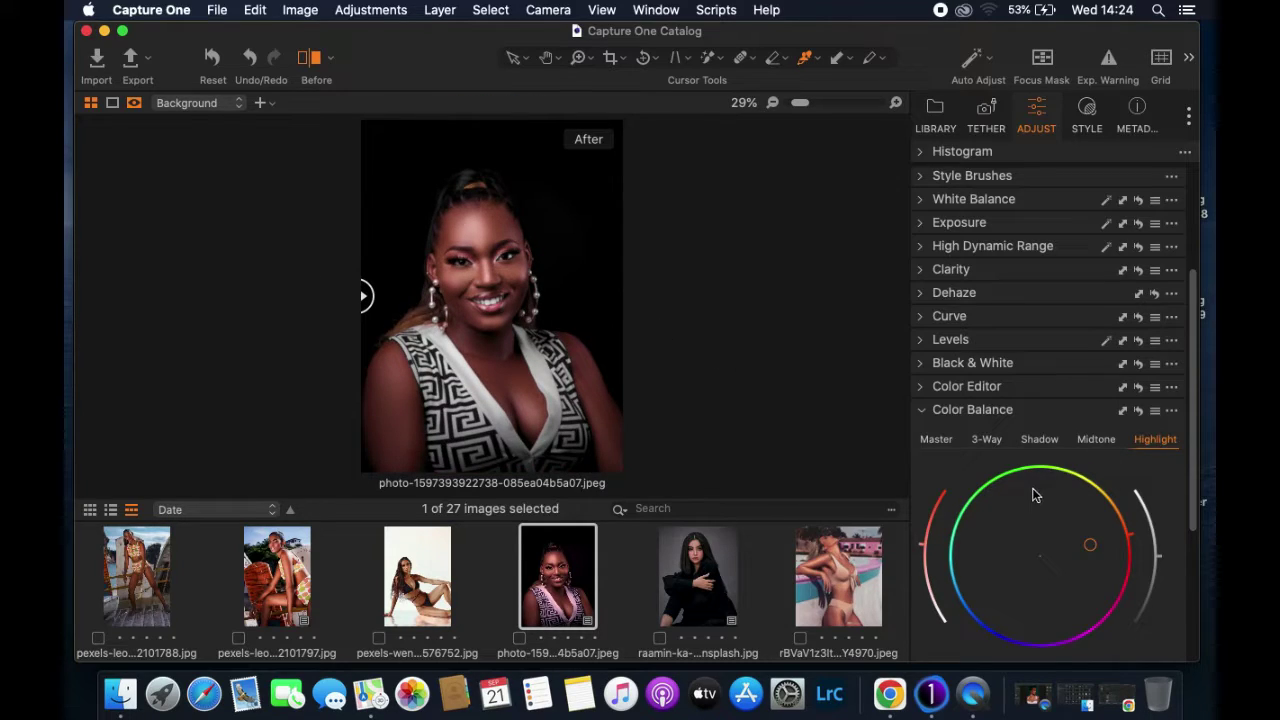
pyautogui.moveTo(1089, 544); pyautogui.dragTo(1079, 545)
# - Shift the shadows slightly warmer and compare before and after across the portrait
pyautogui.click(1036, 441)
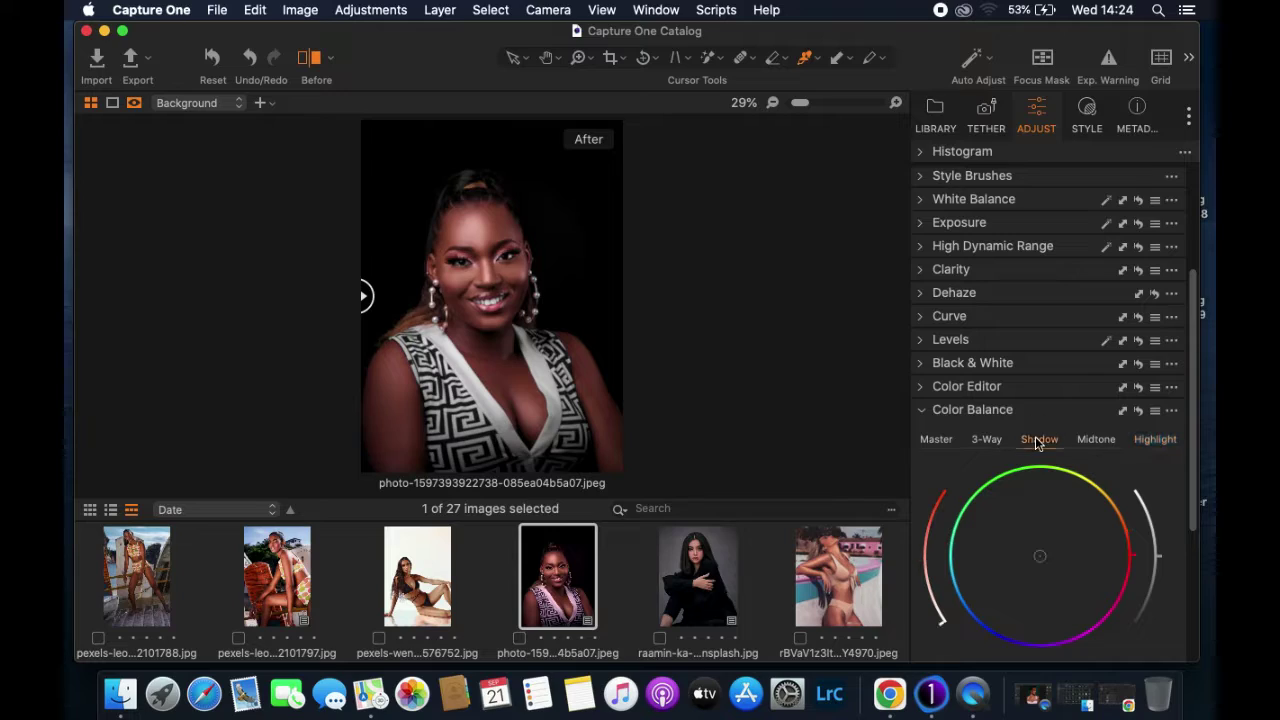
pyautogui.moveTo(1040, 560); pyautogui.dragTo(1046, 560)
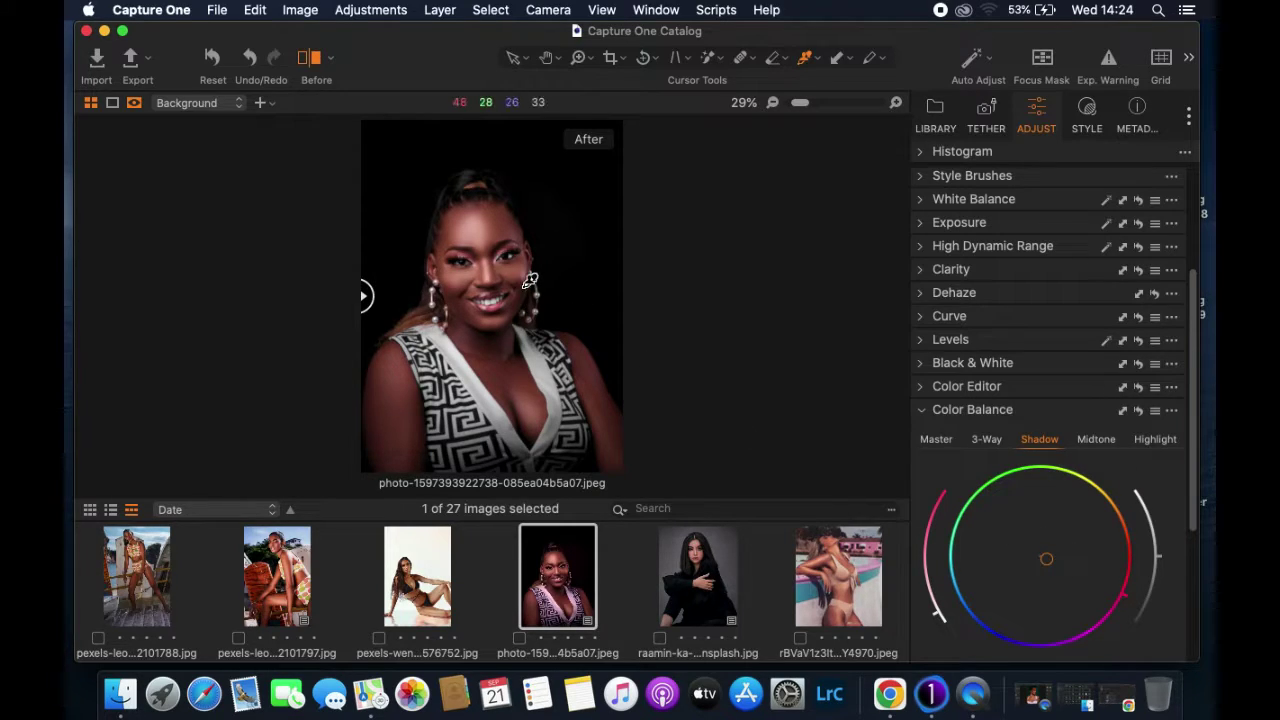
pyautogui.scroll(3, 524, 270)
pyautogui.scroll(-3, 524, 270)
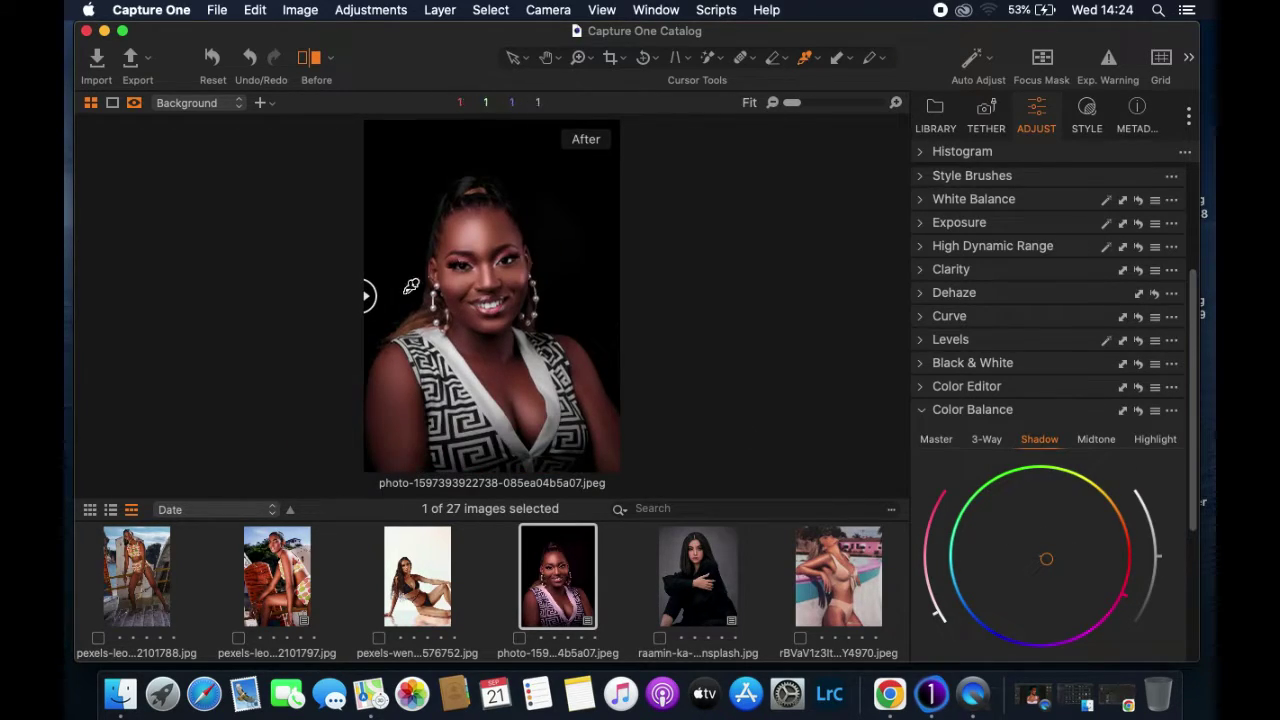
pyautogui.moveTo(366, 295); pyautogui.dragTo(543, 295)
pyautogui.moveTo(500, 335); pyautogui.dragTo(325, 356)
# - Set sharpening to Amount 7, Radius 0.8, Threshold 1, checking the face at 100%
pyautogui.click(920, 410)
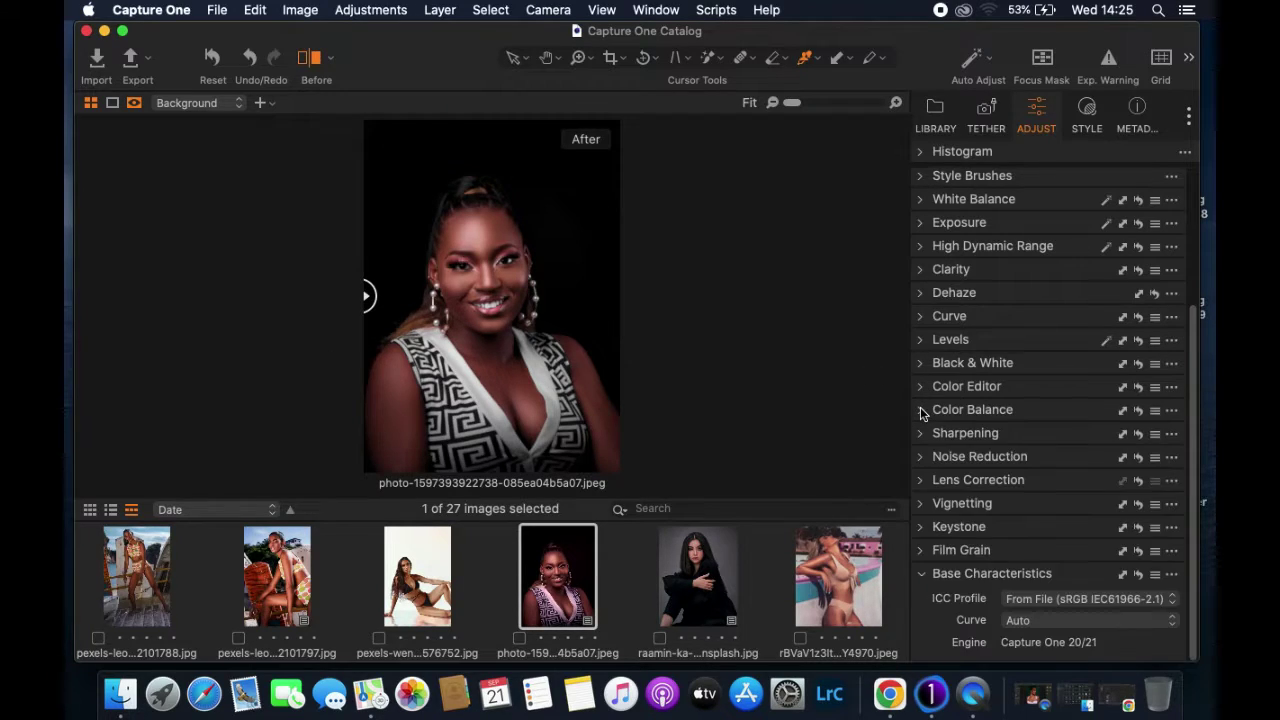
pyautogui.click(920, 434)
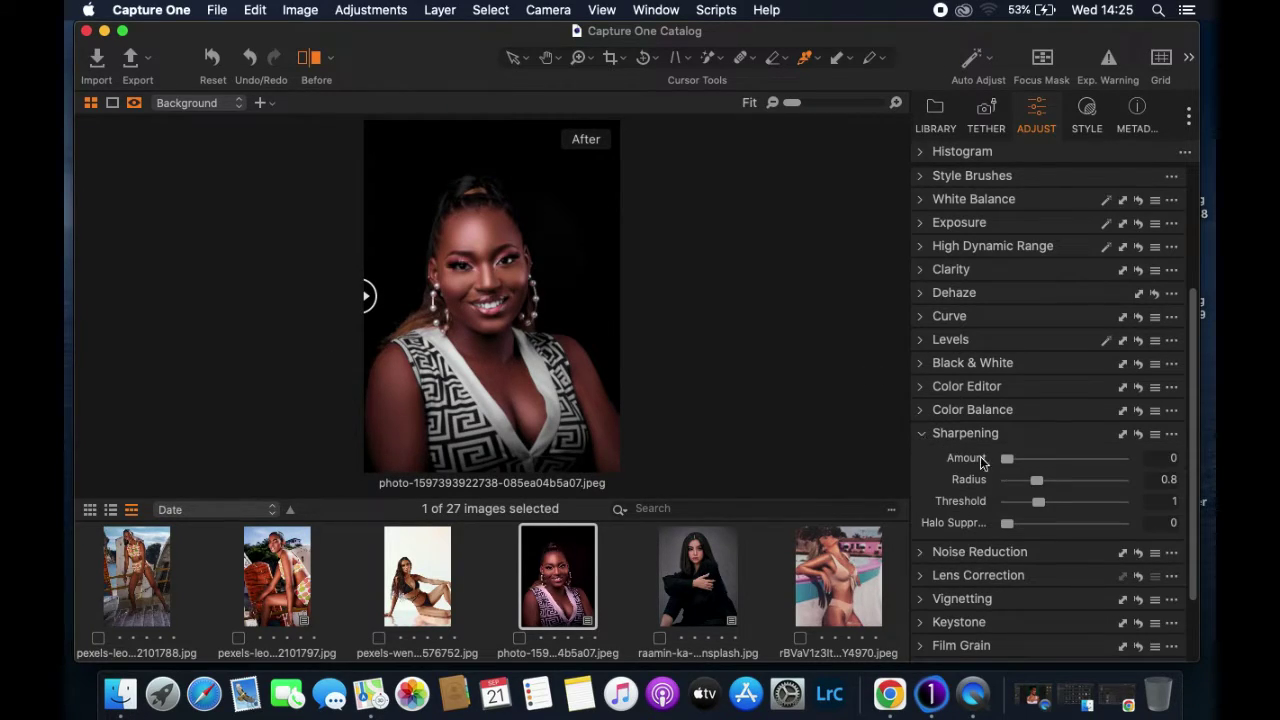
pyautogui.moveTo(1006, 461); pyautogui.dragTo(1006, 460)
pyautogui.doubleClick(500, 265)
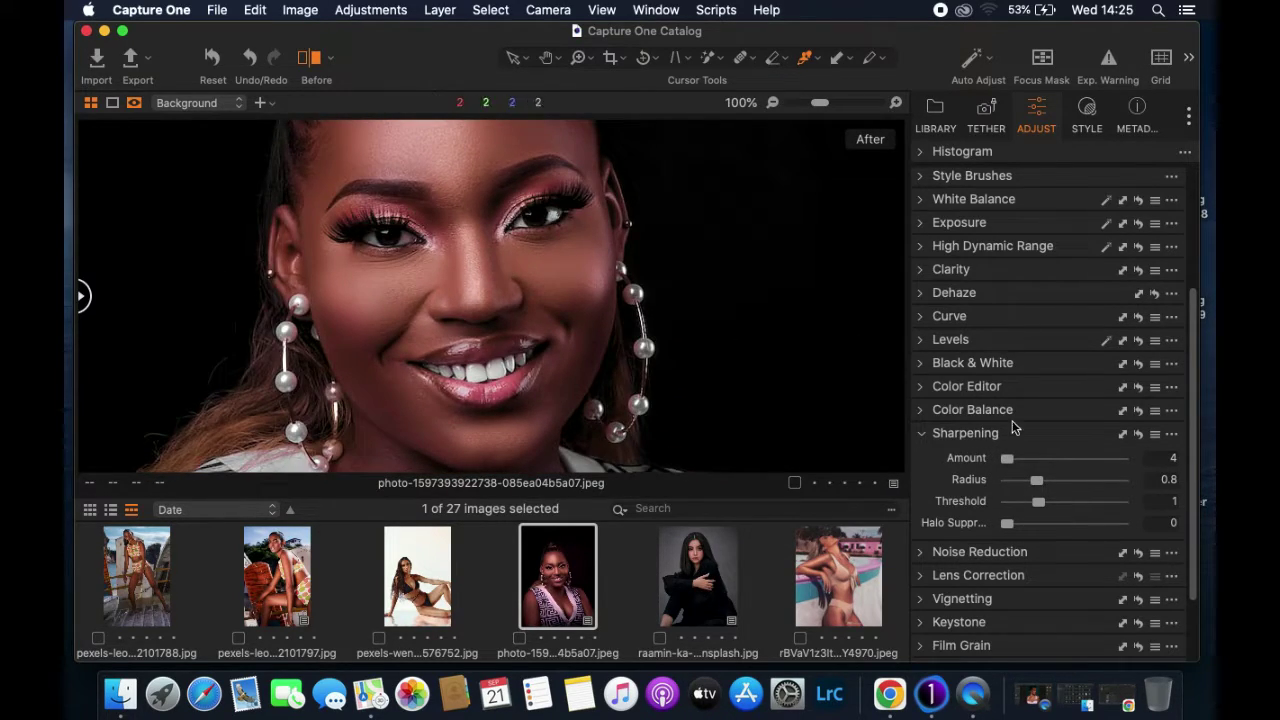
pyautogui.moveTo(1009, 461)
pyautogui.mouseDown()
pyautogui.moveTo(1167, 473)
pyautogui.moveTo(1010, 482)
pyautogui.mouseUp()
pyautogui.scroll(3, 425, 295)
pyautogui.scroll(3, 425, 295)
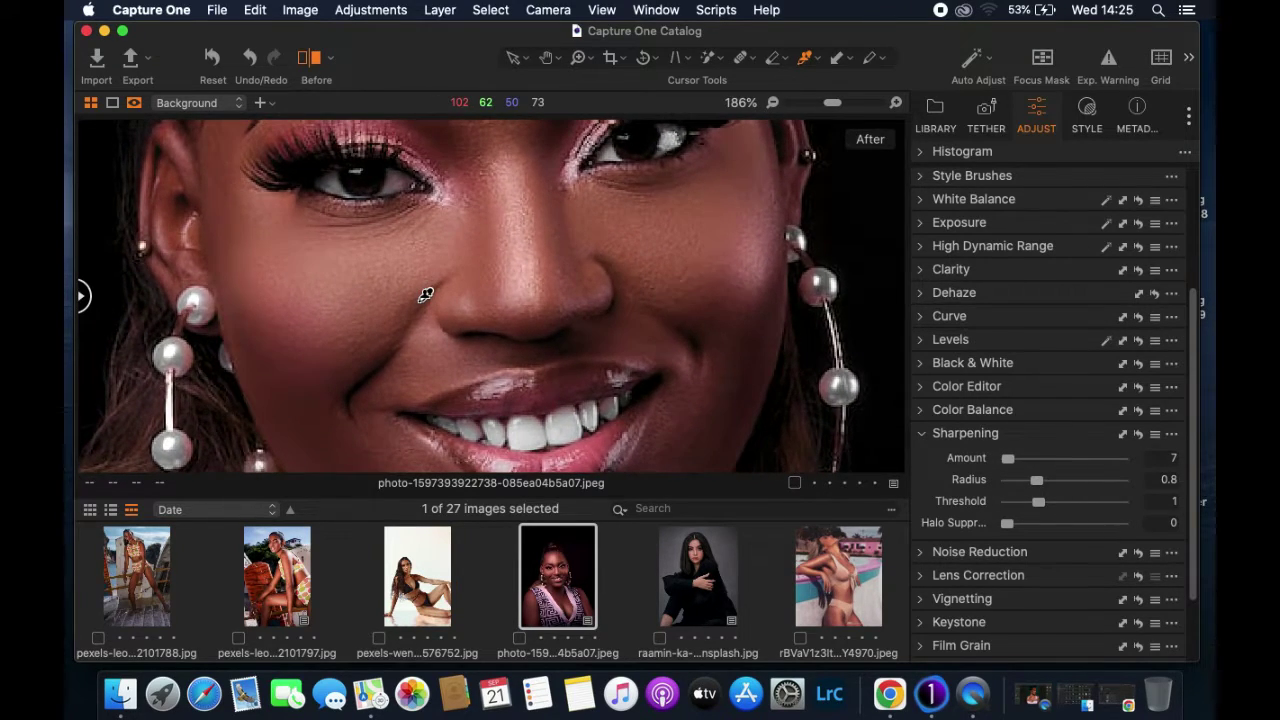
pyautogui.scroll(-5, 425, 295)
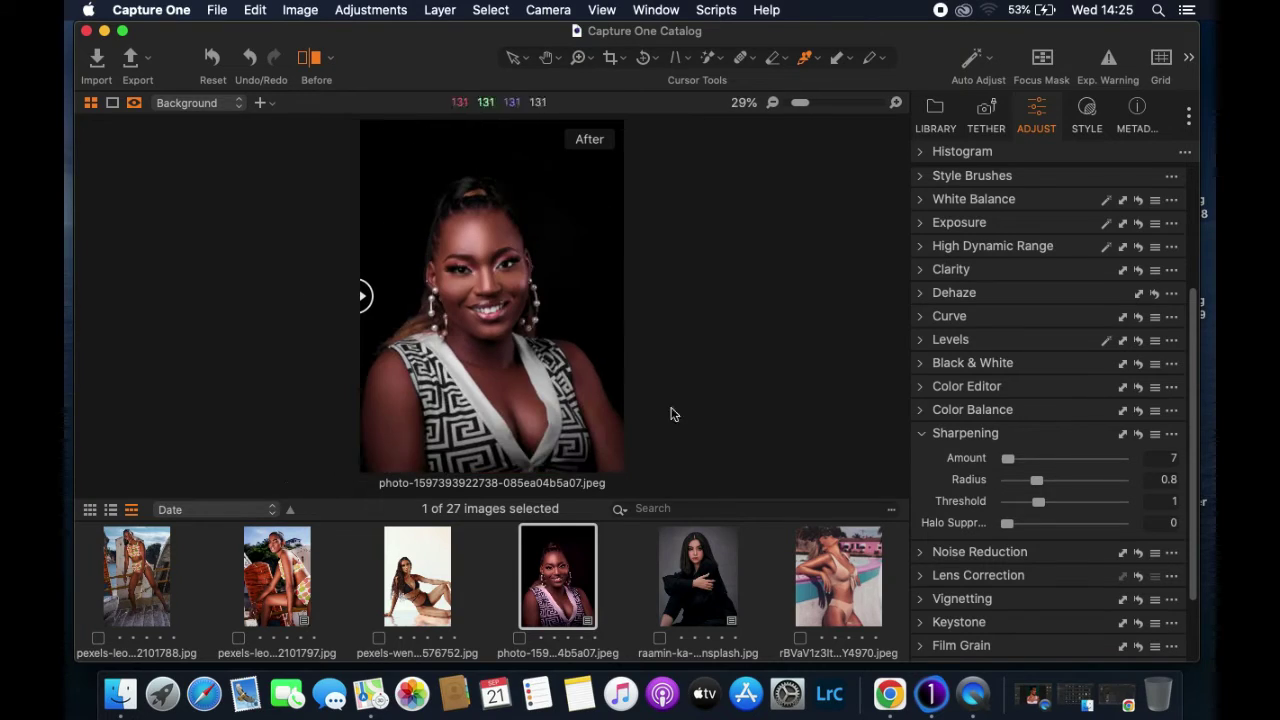
# - Review Noise Reduction and show Vignetting at Amount 0, Elliptic on Crop
pyautogui.click(920, 434)
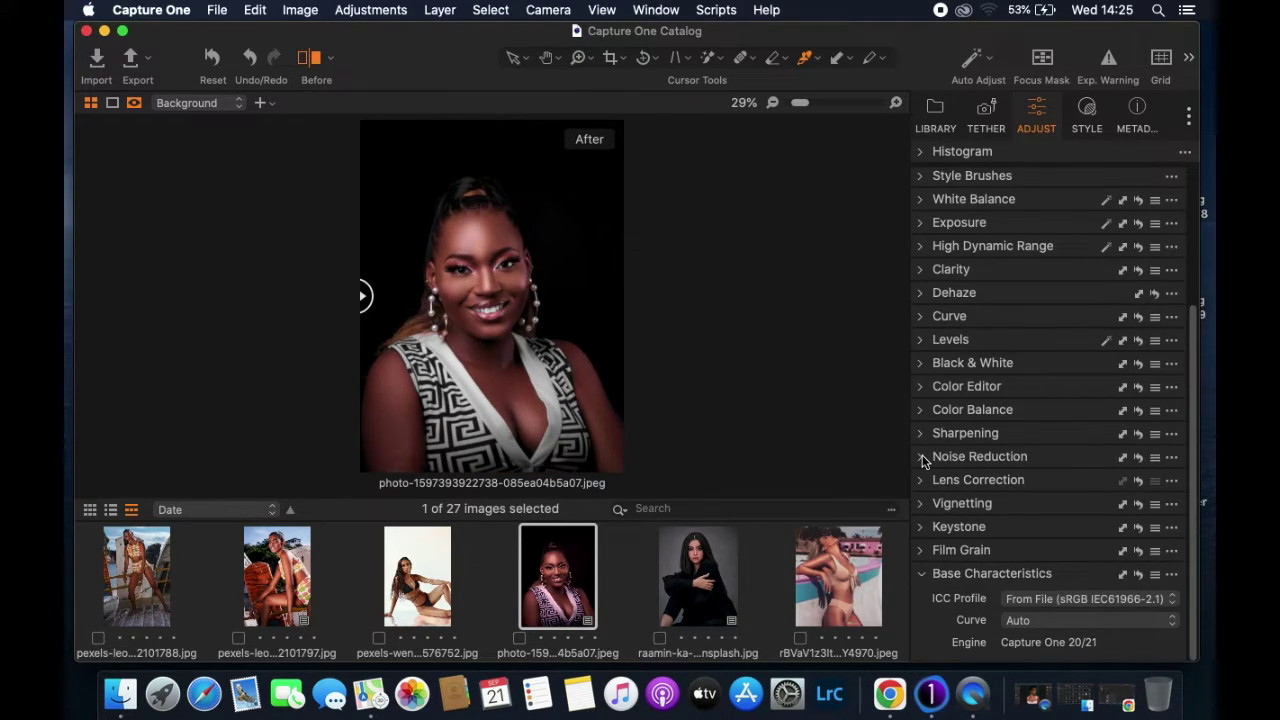
pyautogui.click(921, 457)
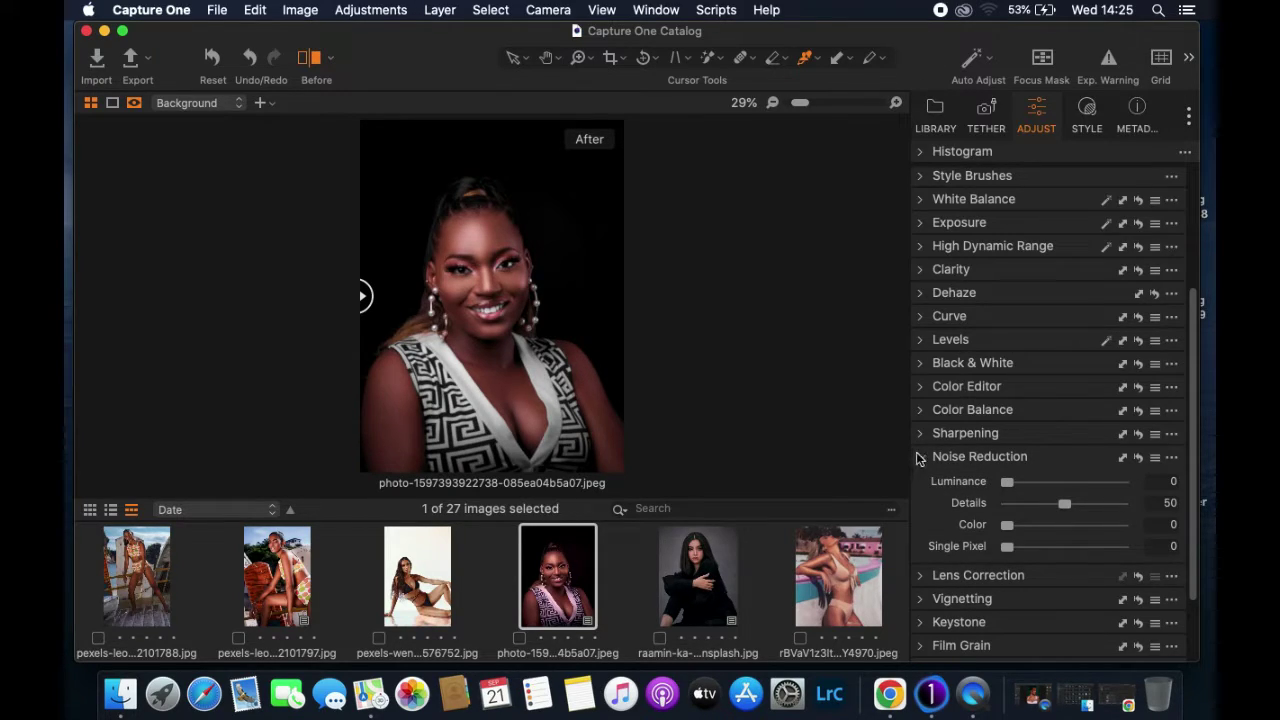
pyautogui.click(921, 457)
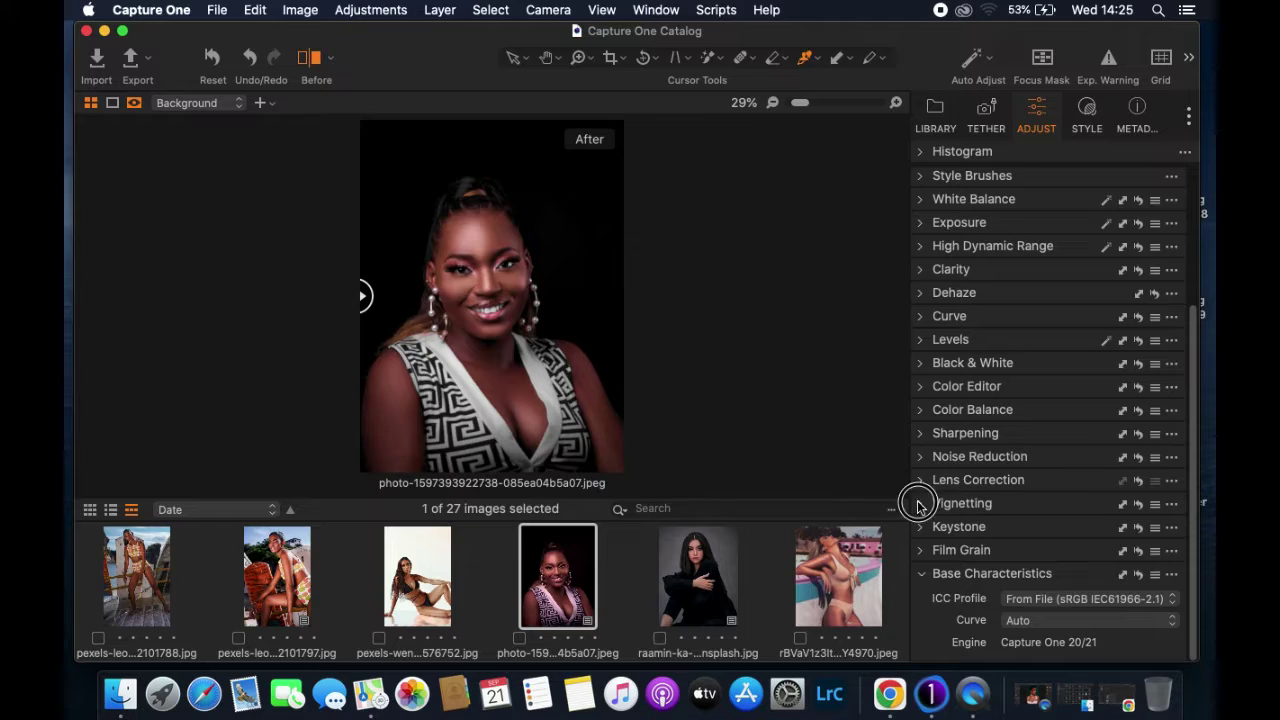
pyautogui.click(920, 505)
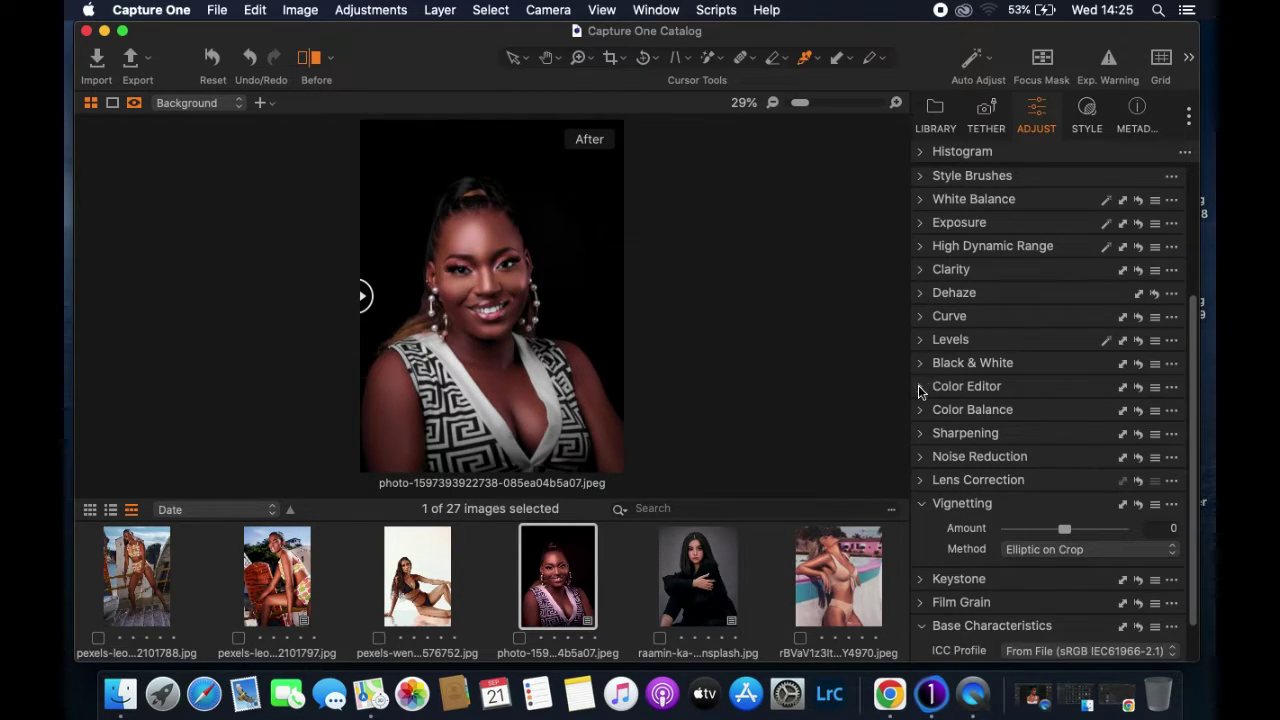
# - Recheck the Skin Tone range in the Color Editor by previewing the selected colours
pyautogui.click(920, 386)
pyautogui.moveTo(1190, 345); pyautogui.dragTo(1198, 538)
pyautogui.click(924, 509)
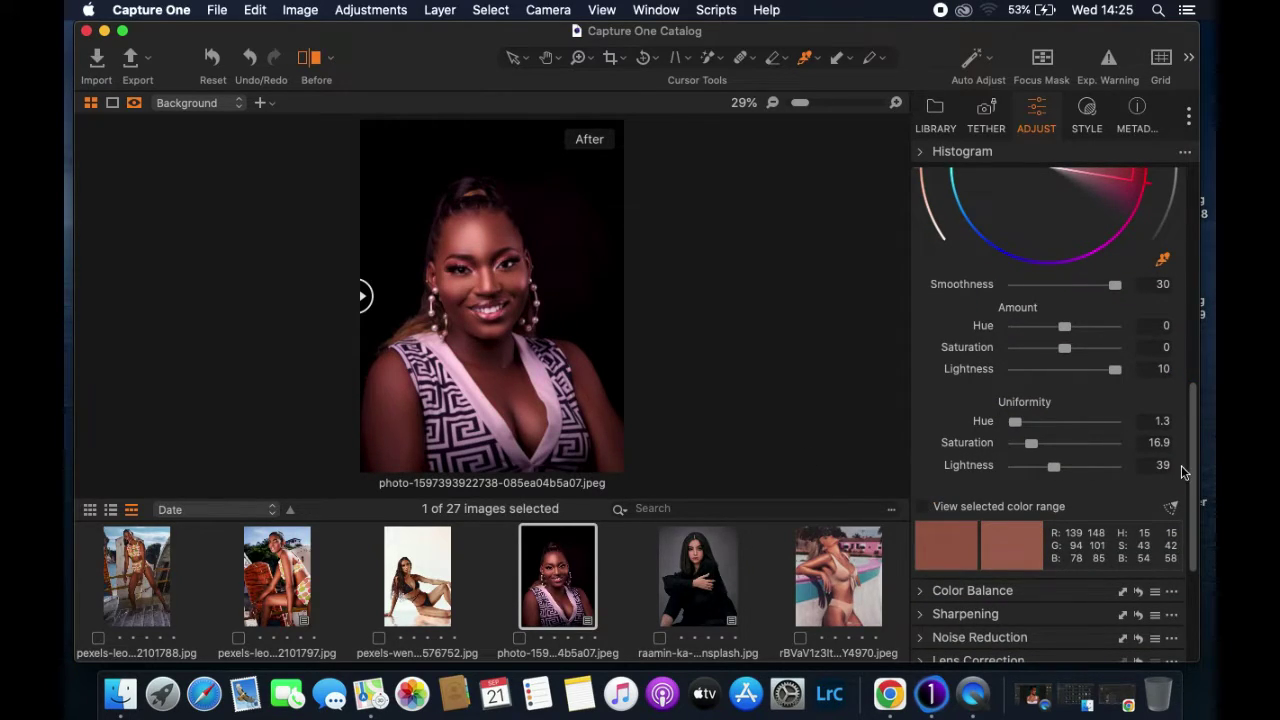
pyautogui.moveTo(1191, 476); pyautogui.dragTo(1194, 350)
pyautogui.click(922, 324)
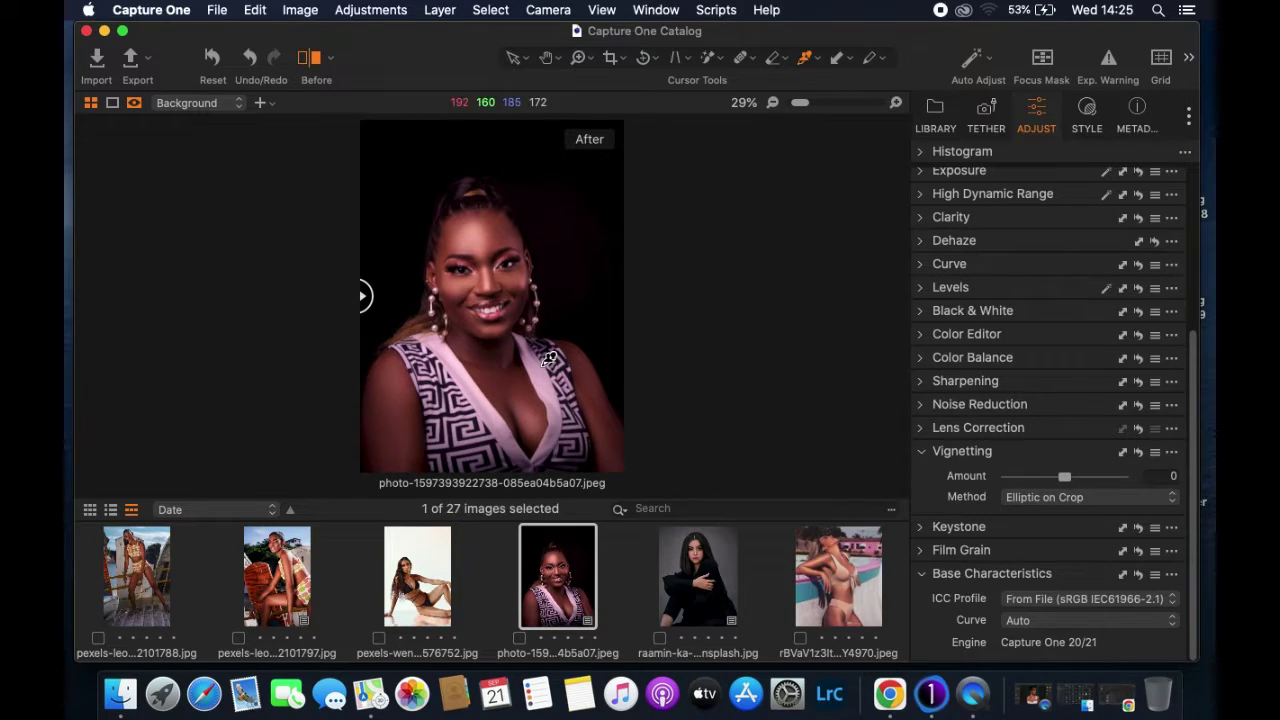
# - Compare the original and edited portrait using the before/after divider
pyautogui.scroll(3, 464, 310)
pyautogui.scroll(2, 464, 310)
pyautogui.scroll(-4, 508, 247)
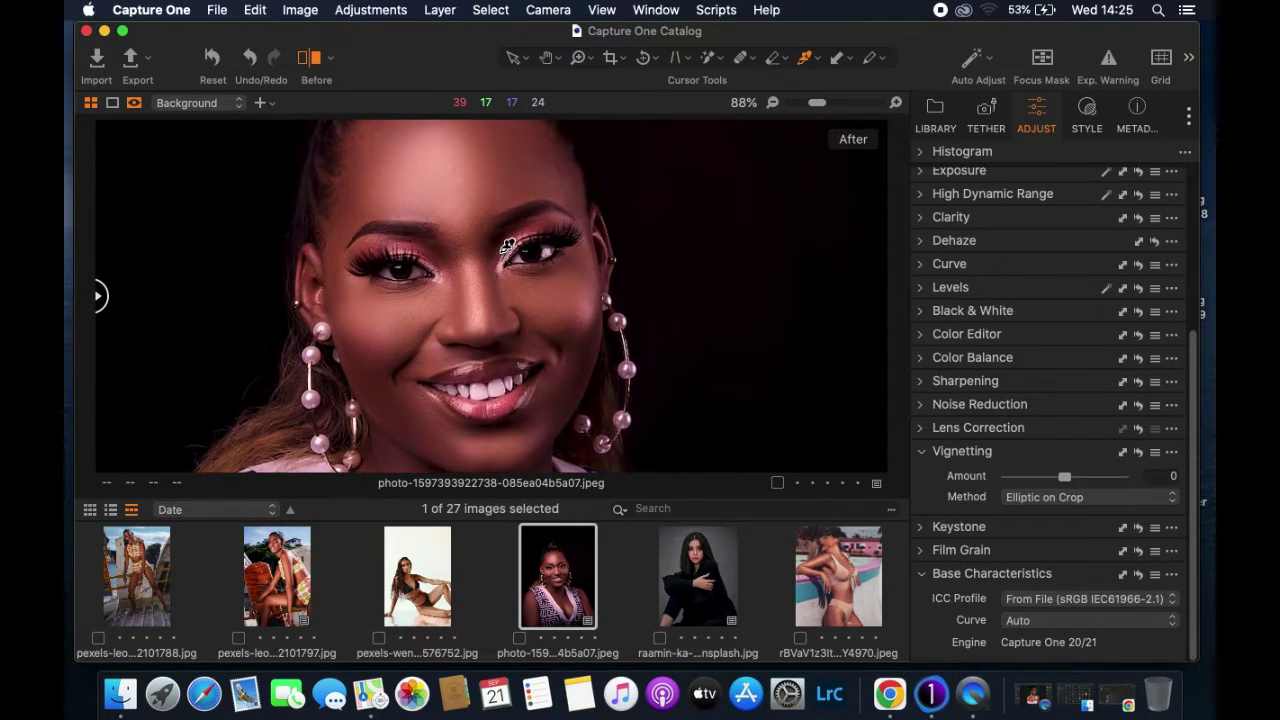
pyautogui.scroll(-2, 508, 247)
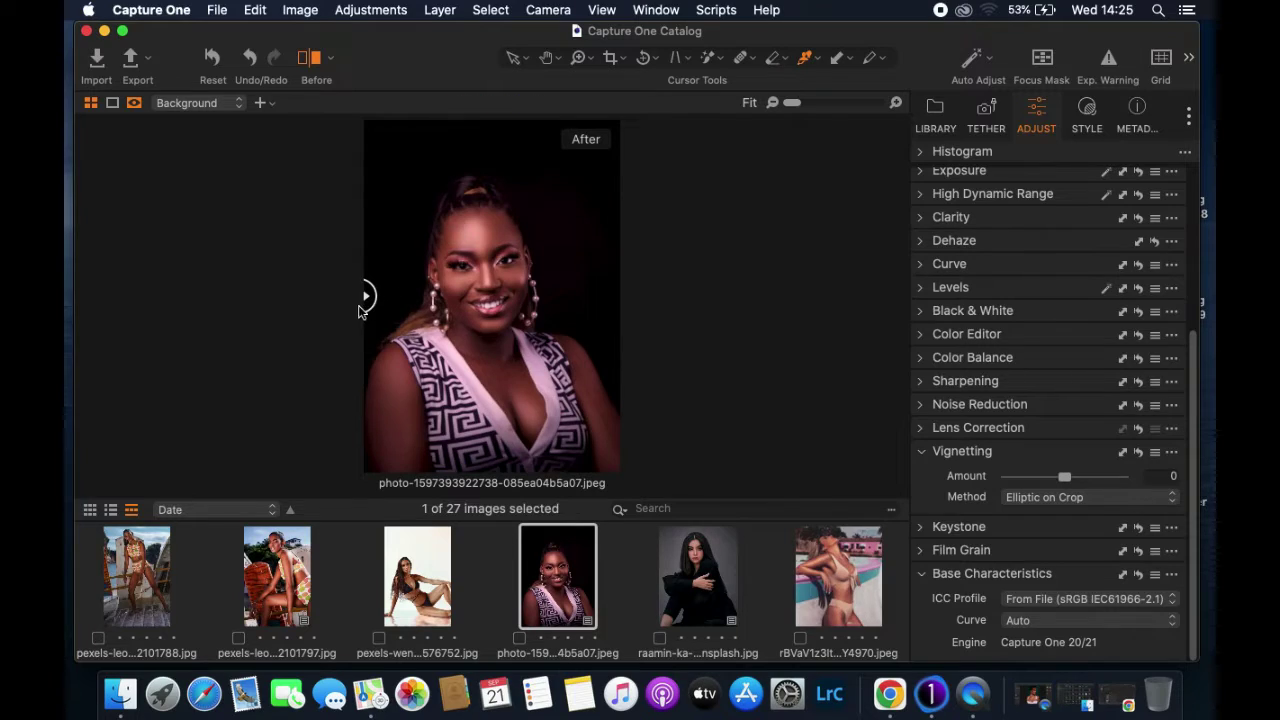
pyautogui.moveTo(368, 297); pyautogui.dragTo(369, 331)
pyautogui.click(921, 334)
# - Lower the Color Editor's skin tone lightness boost from 10 to 5.4
pyautogui.click(1138, 334)
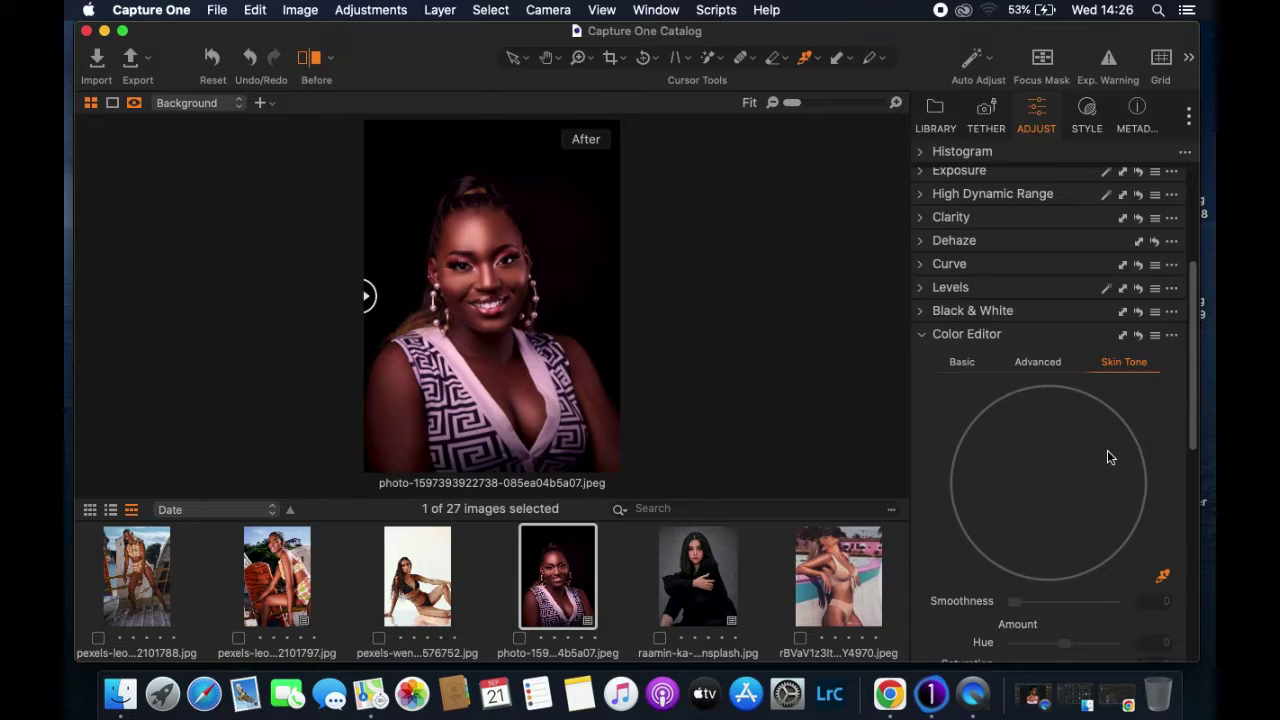
pyautogui.press('super+z')
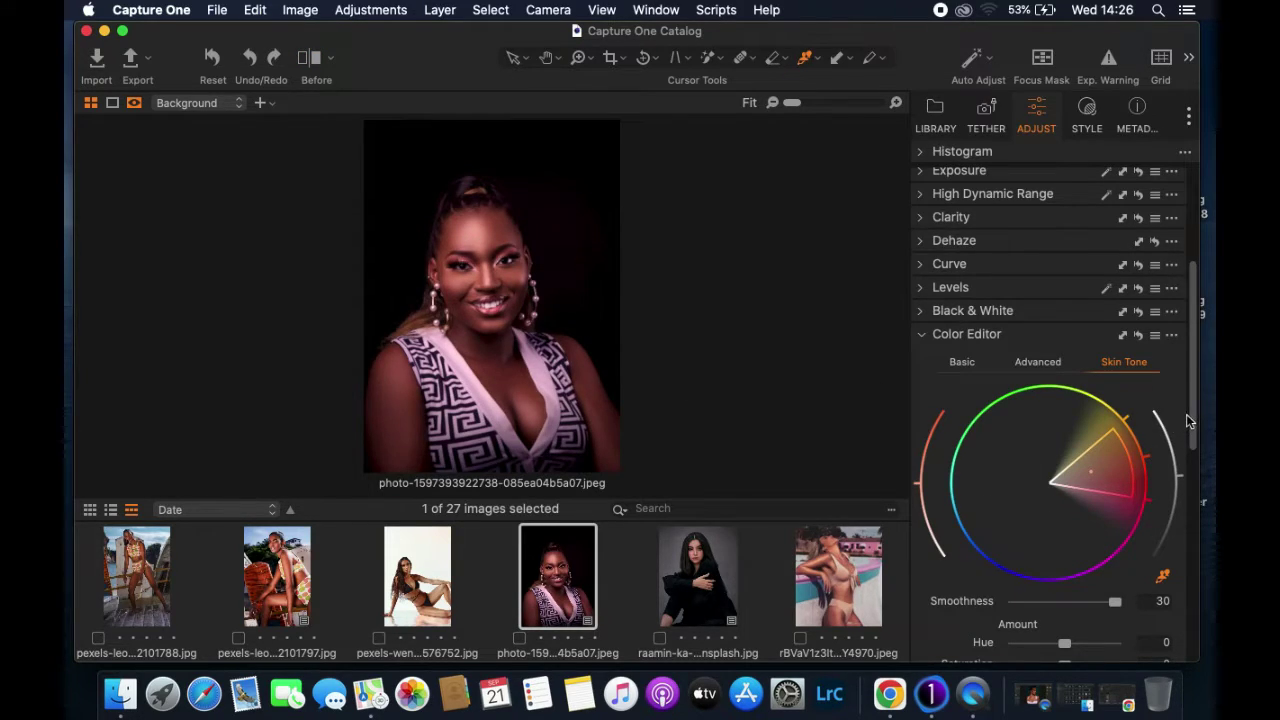
pyautogui.moveTo(1188, 420); pyautogui.dragTo(1178, 470)
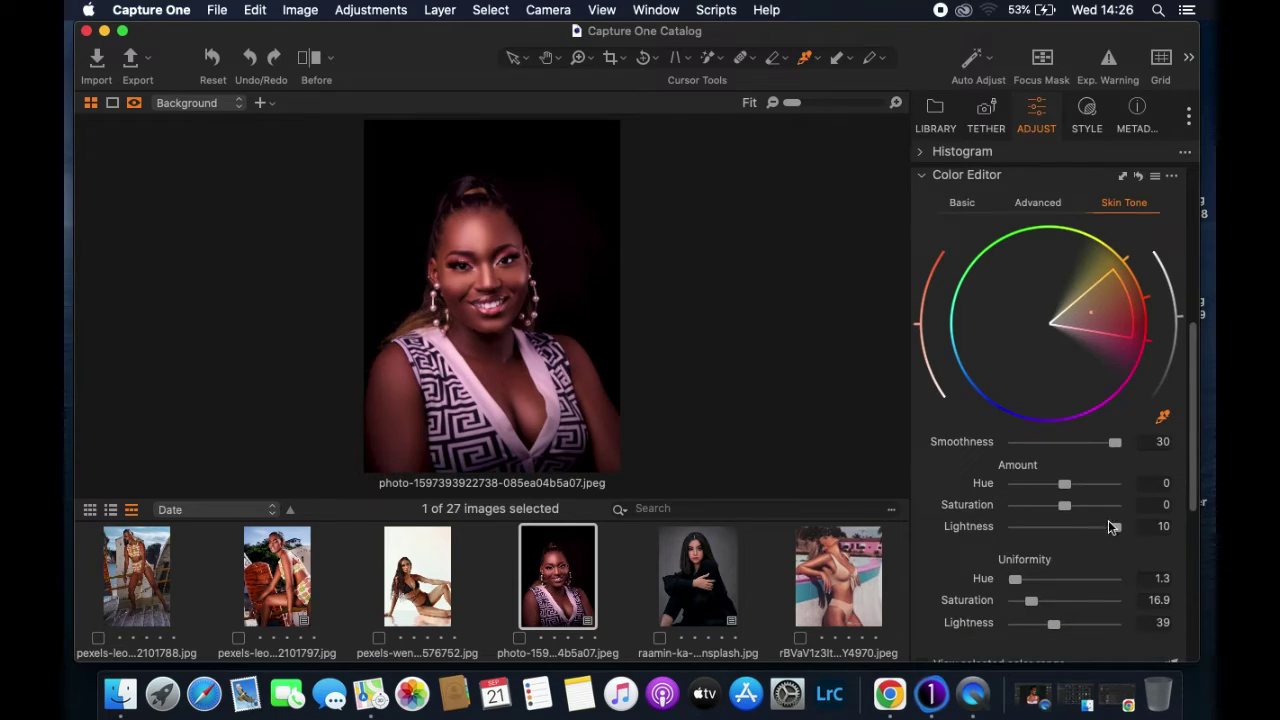
pyautogui.moveTo(1111, 527)
pyautogui.mouseDown()
pyautogui.moveTo(1090, 535)
pyautogui.moveTo(1117, 526)
pyautogui.mouseUp()
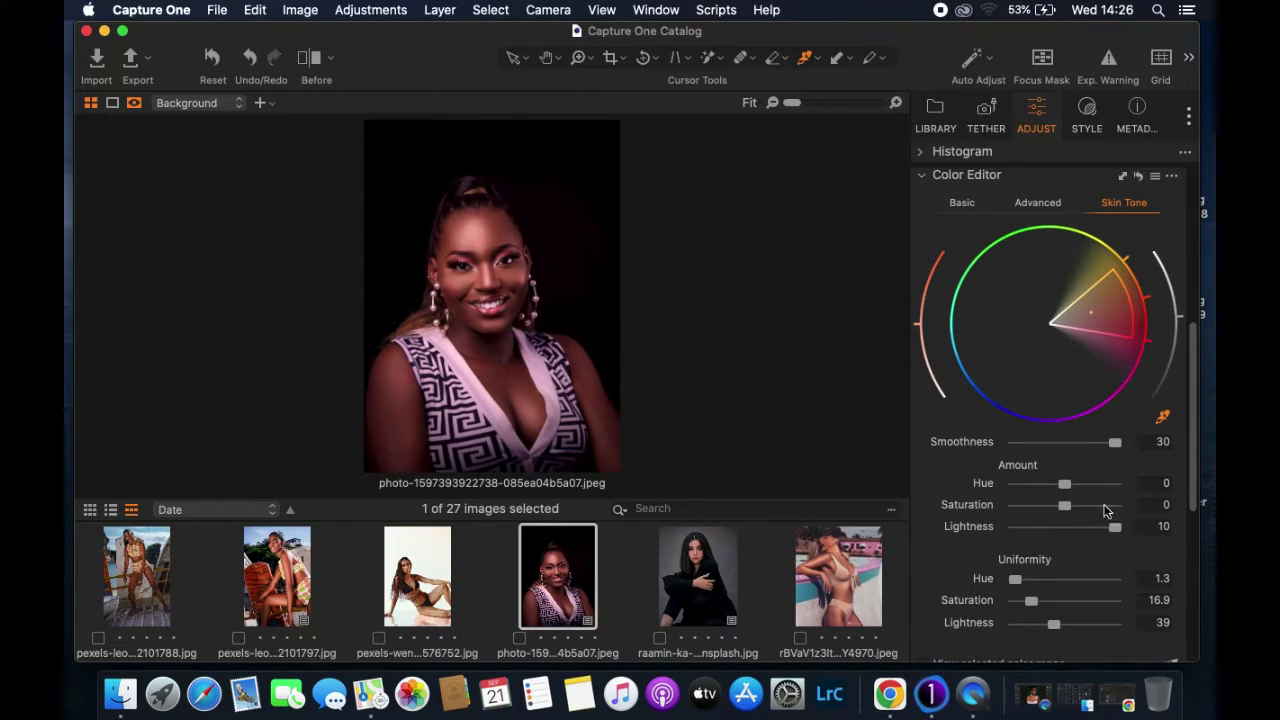
# - Switch the Color Editor to Advanced, collapse it, and reopen Color Balance shadows
pyautogui.click(1038, 205)
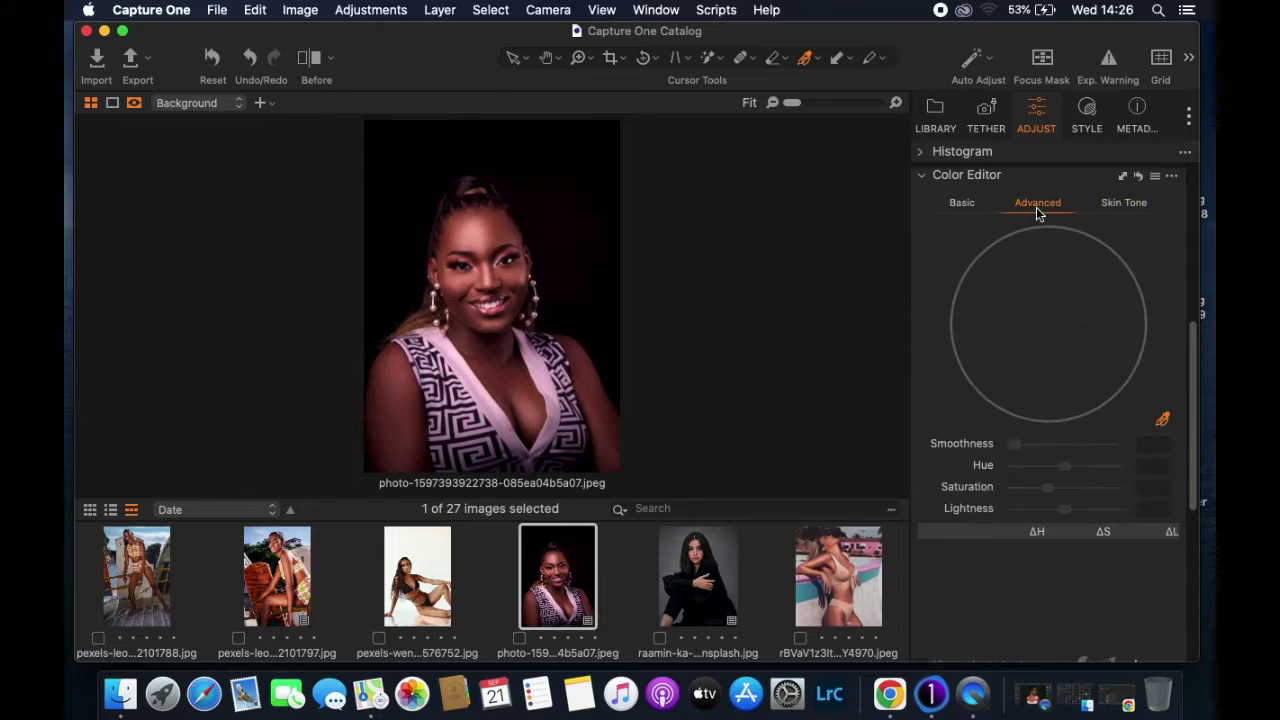
pyautogui.click(922, 176)
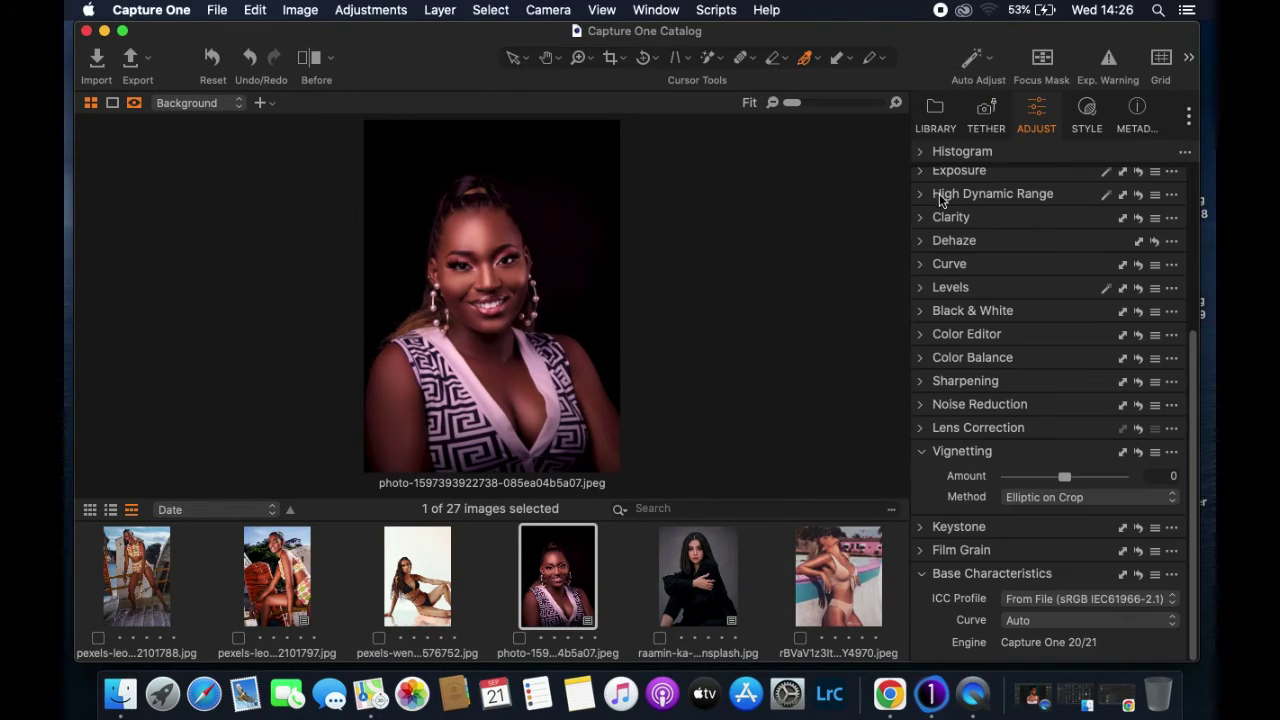
pyautogui.click(918, 358)
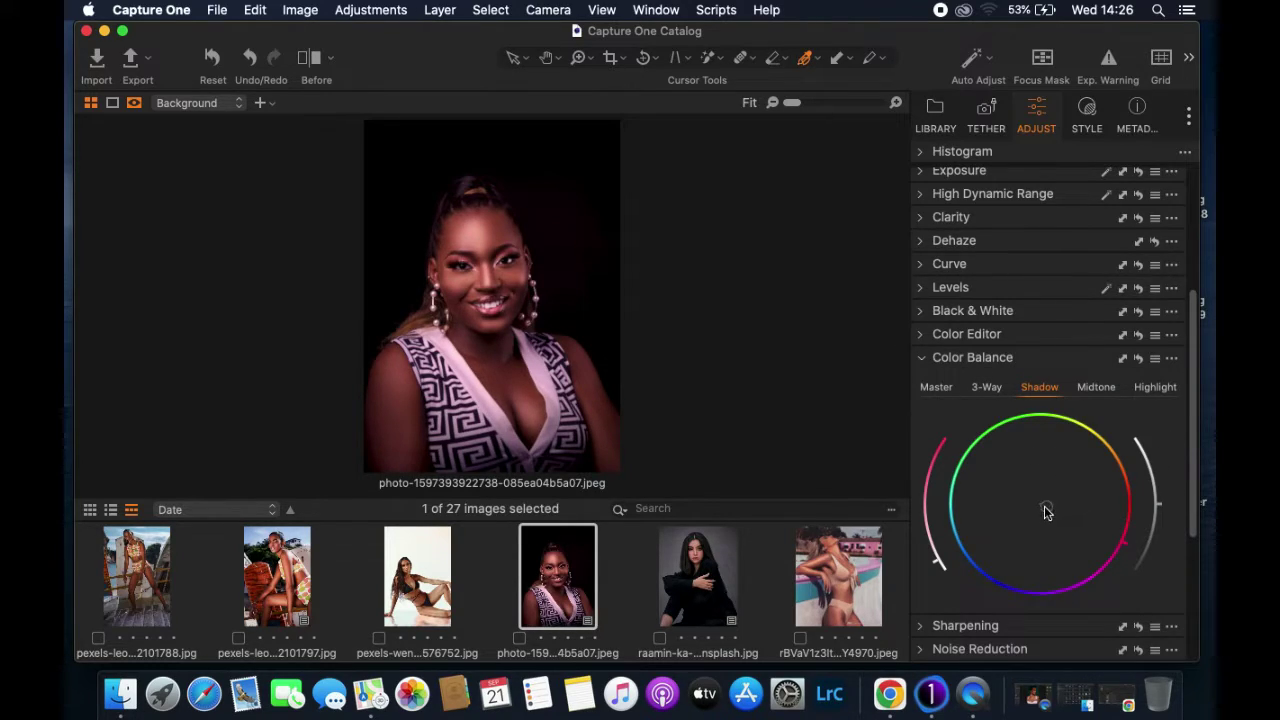
# - Warm the shadows slightly and pull the highlight colour balance back to near neutral
pyautogui.moveTo(1046, 512)
pyautogui.mouseDown()
pyautogui.moveTo(1050, 497)
pyautogui.moveTo(1042, 510)
pyautogui.mouseUp()
pyautogui.click(1153, 387)
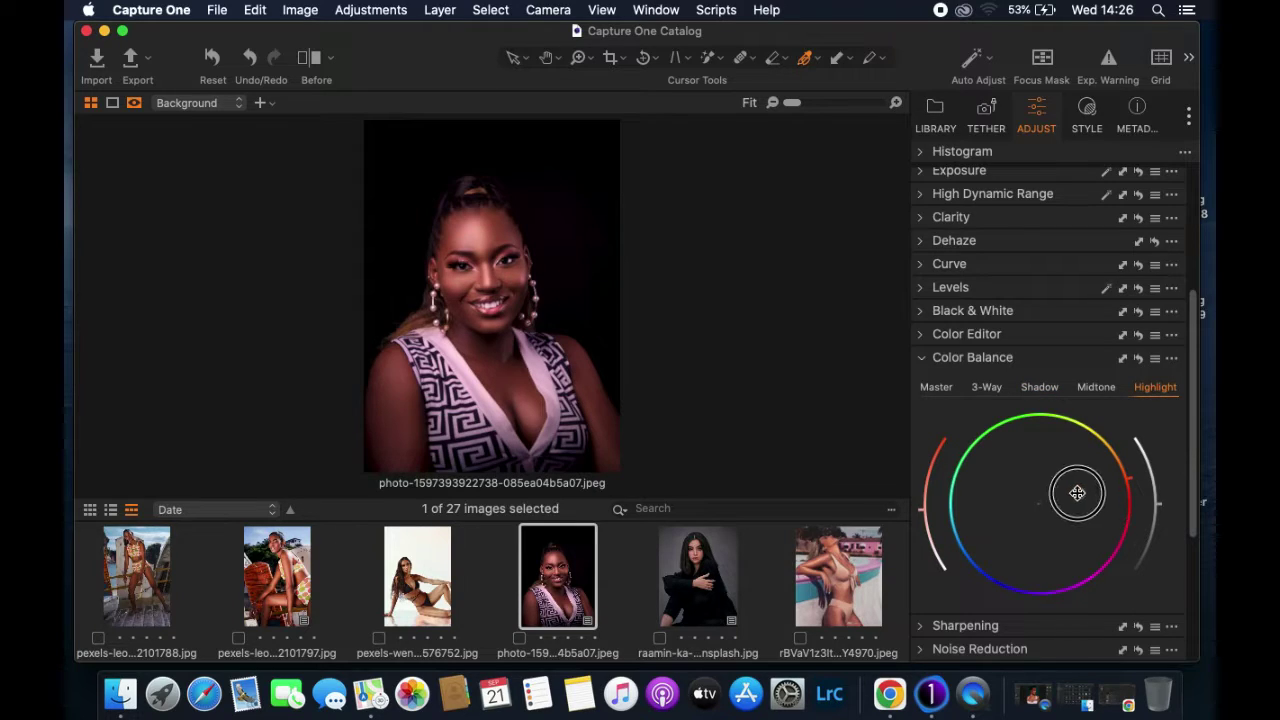
pyautogui.moveTo(1077, 491); pyautogui.dragTo(1047, 503)
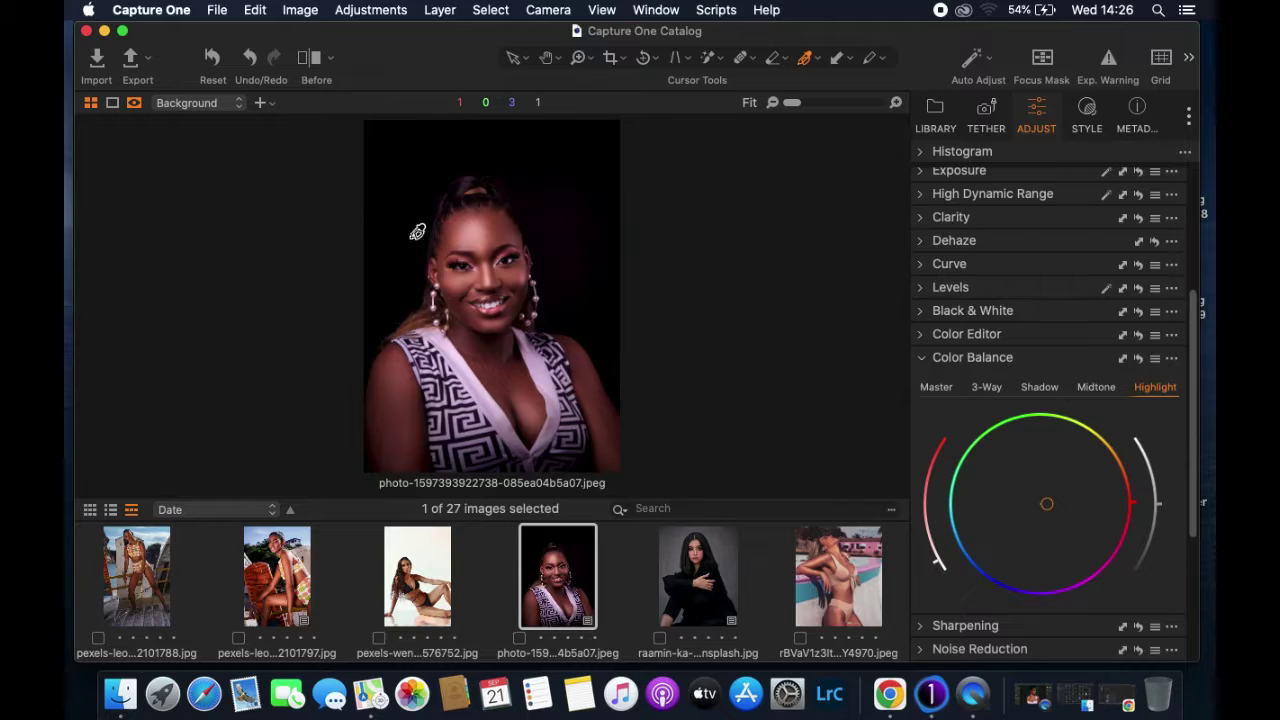
# - Collapse the Color Balance and Vignetting sections
pyautogui.scroll(3, 432, 238)
pyautogui.scroll(1, 432, 238)
pyautogui.scroll(-4, 465, 258)
pyautogui.scroll(1, 508, 280)
pyautogui.scroll(-1, 508, 280)
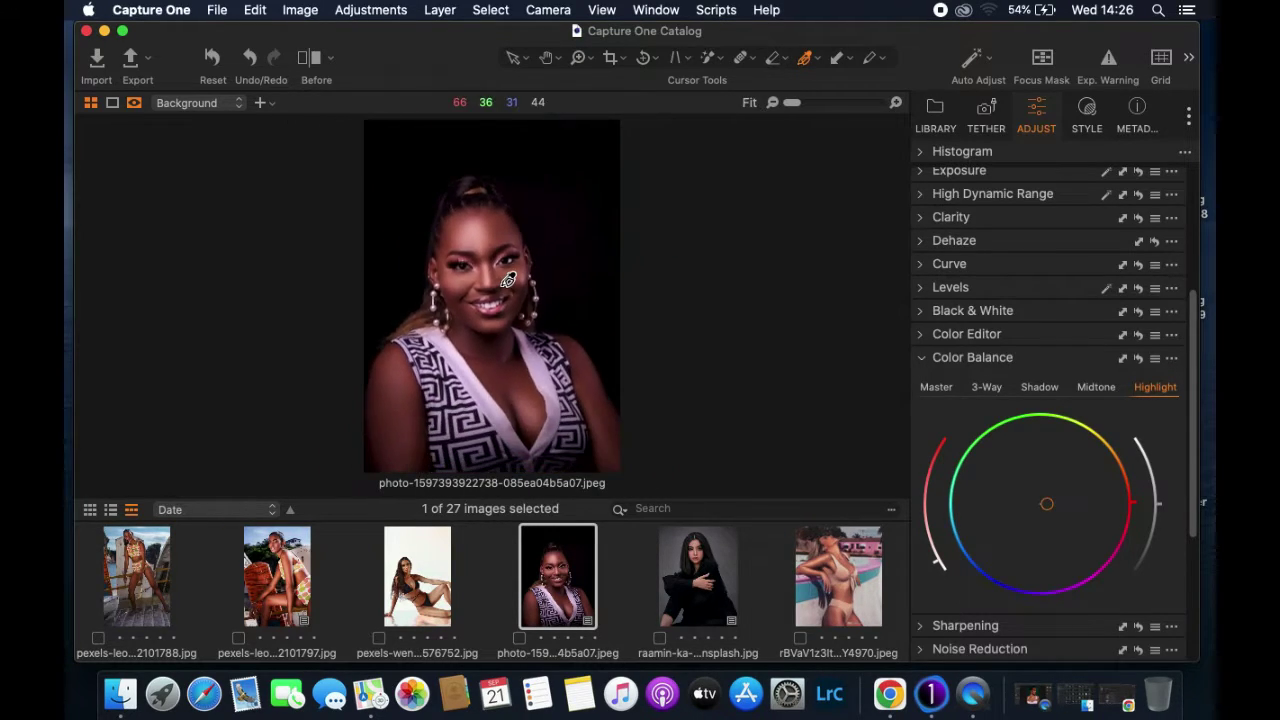
pyautogui.click(922, 358)
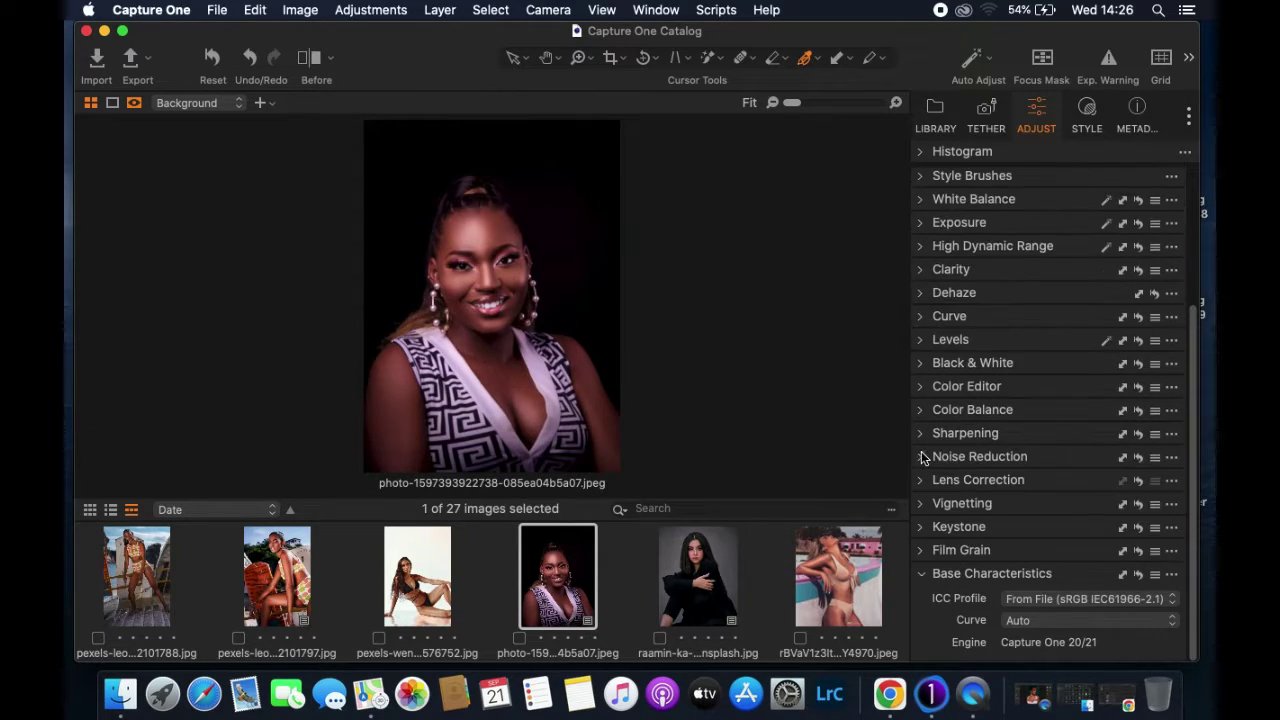
pyautogui.click(922, 451)
pyautogui.click(1081, 599)
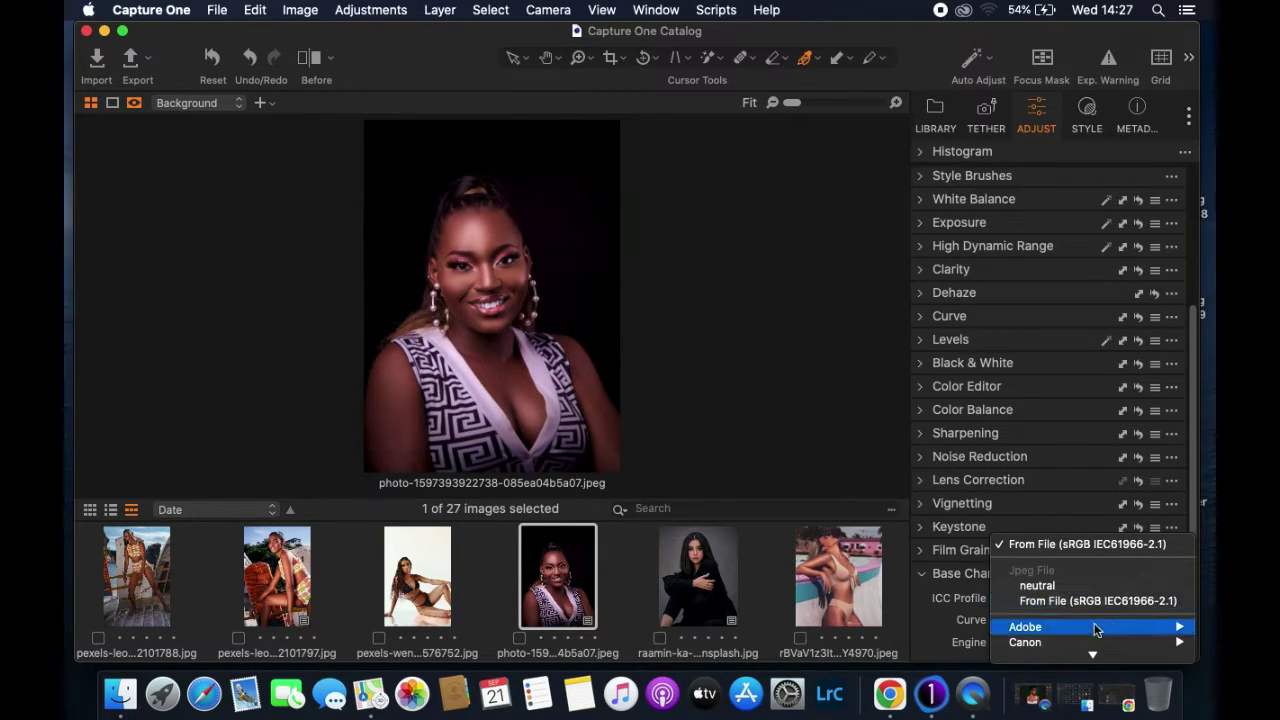
pyautogui.moveTo(1095, 645)
pyautogui.scroll(-5, 1092, 655)
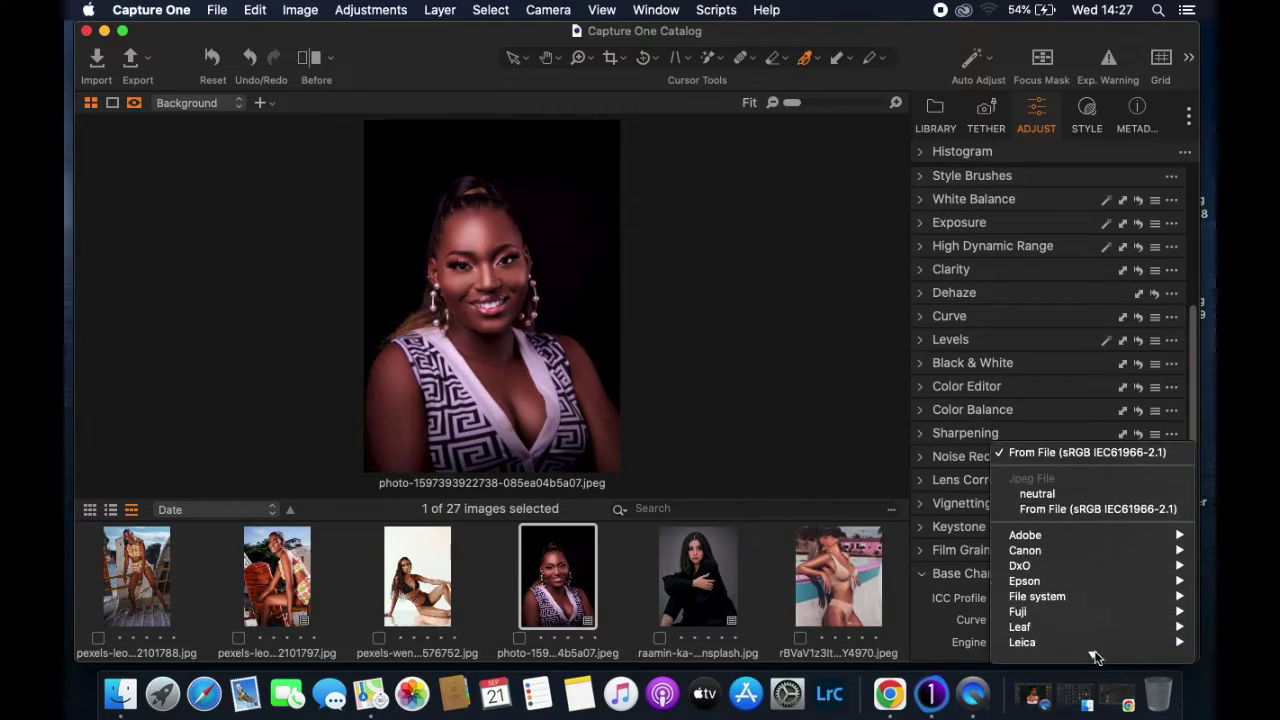
pyautogui.moveTo(1090, 535)
pyautogui.moveTo(1087, 497)
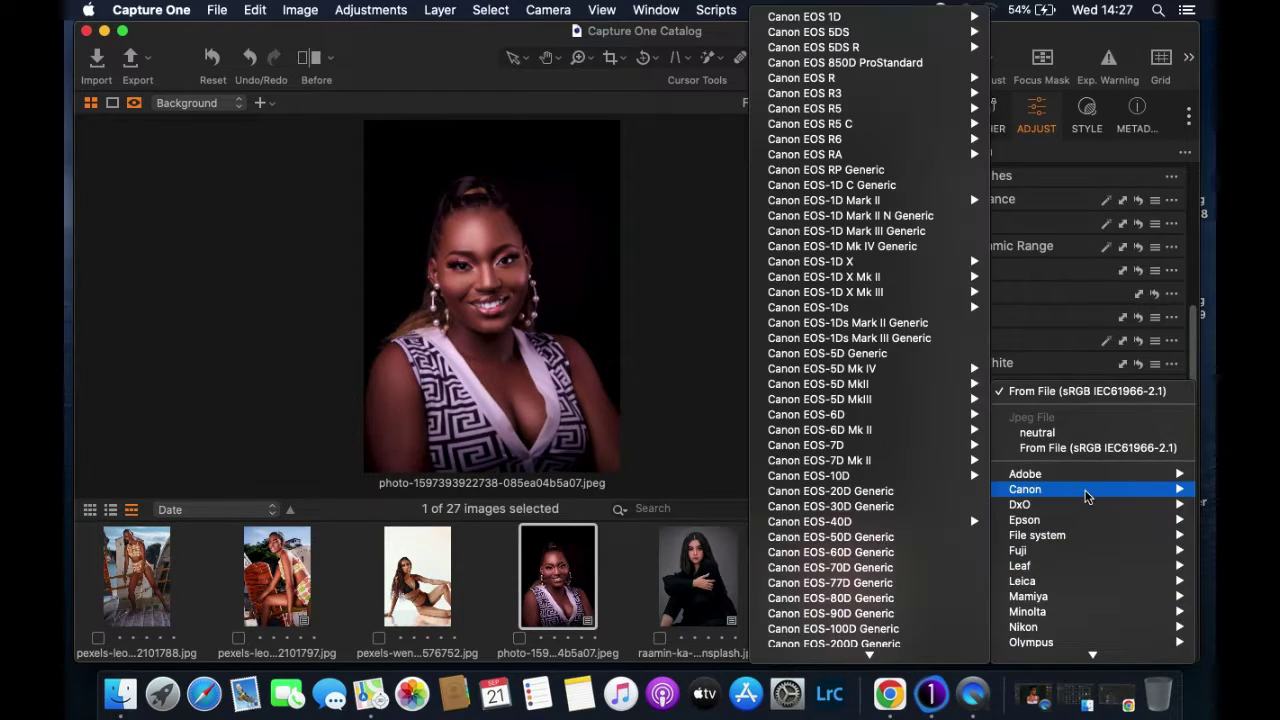
pyautogui.scroll(-3, 1070, 540)
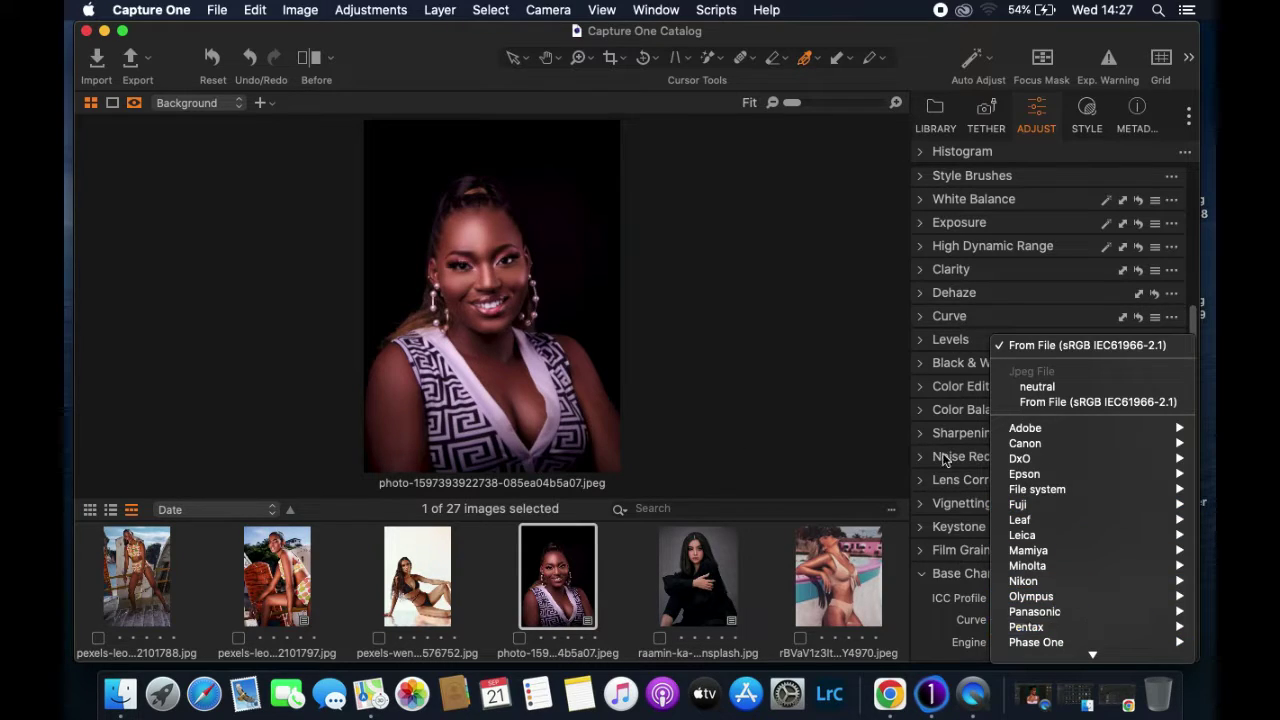
pyautogui.click(922, 578)
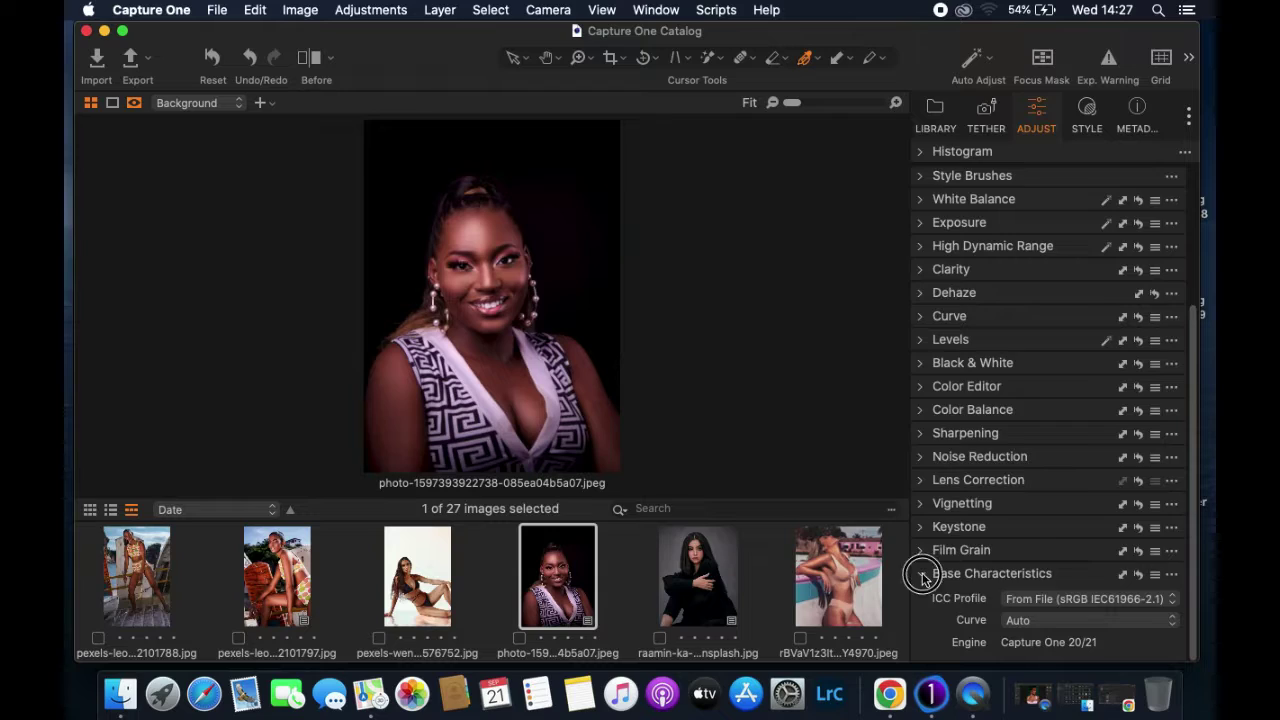
pyautogui.click(920, 573)
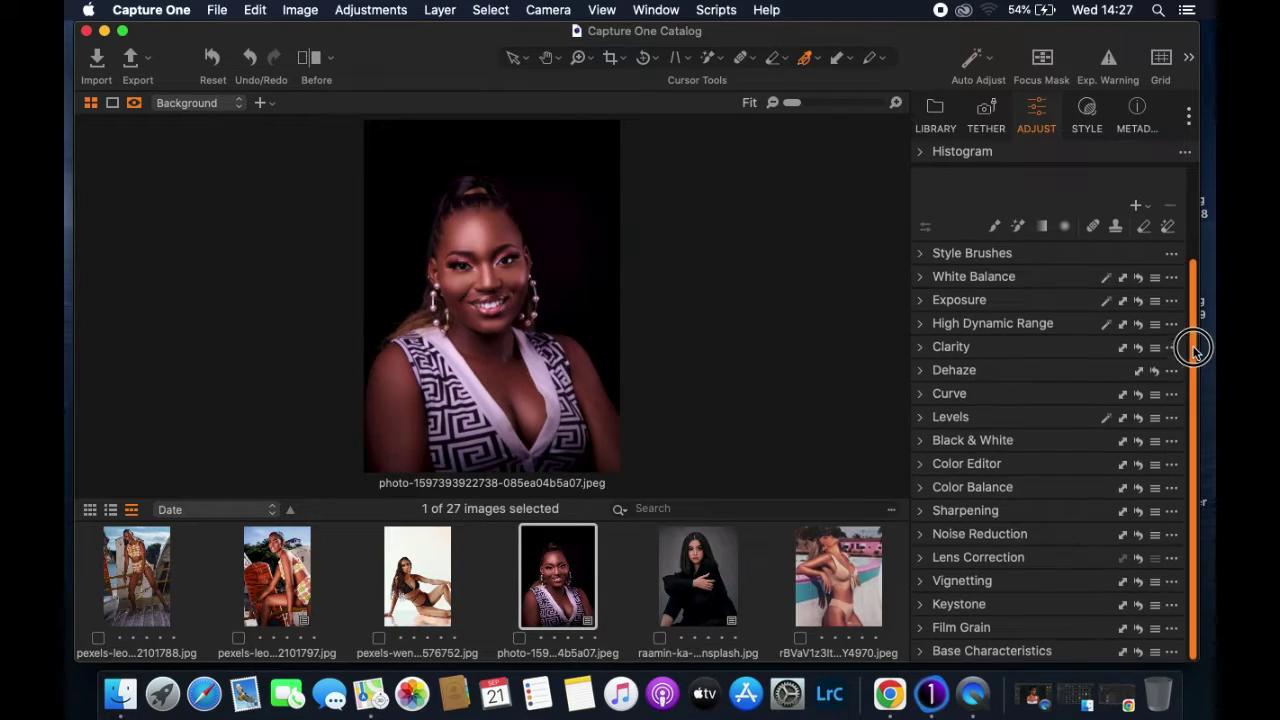
# - Raise the portrait's exposure from 0.14 to 0.38 and brightness from 12 to 13
pyautogui.moveTo(1194, 343); pyautogui.dragTo(1190, 318)
pyautogui.click(919, 346)
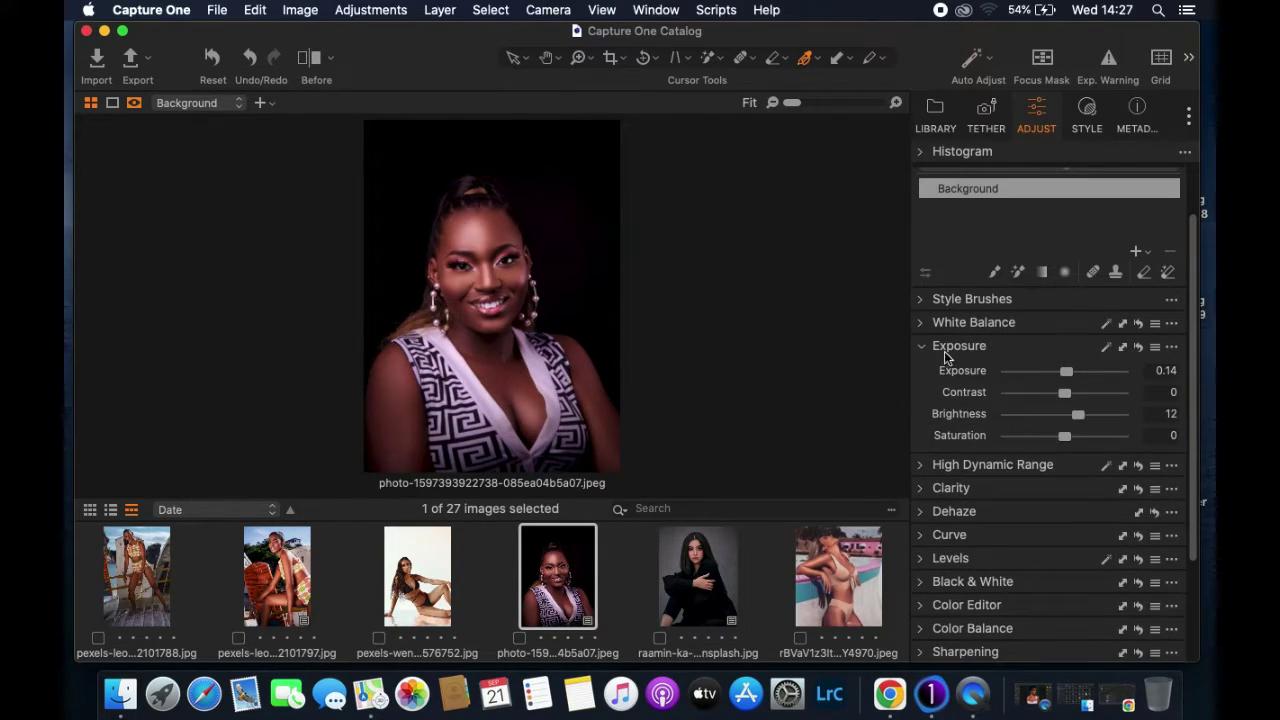
pyautogui.moveTo(1068, 374); pyautogui.dragTo(1078, 372)
pyautogui.moveTo(1079, 420); pyautogui.dragTo(1084, 415)
pyautogui.scroll(5, 436, 277)
pyautogui.scroll(-3, 480, 255)
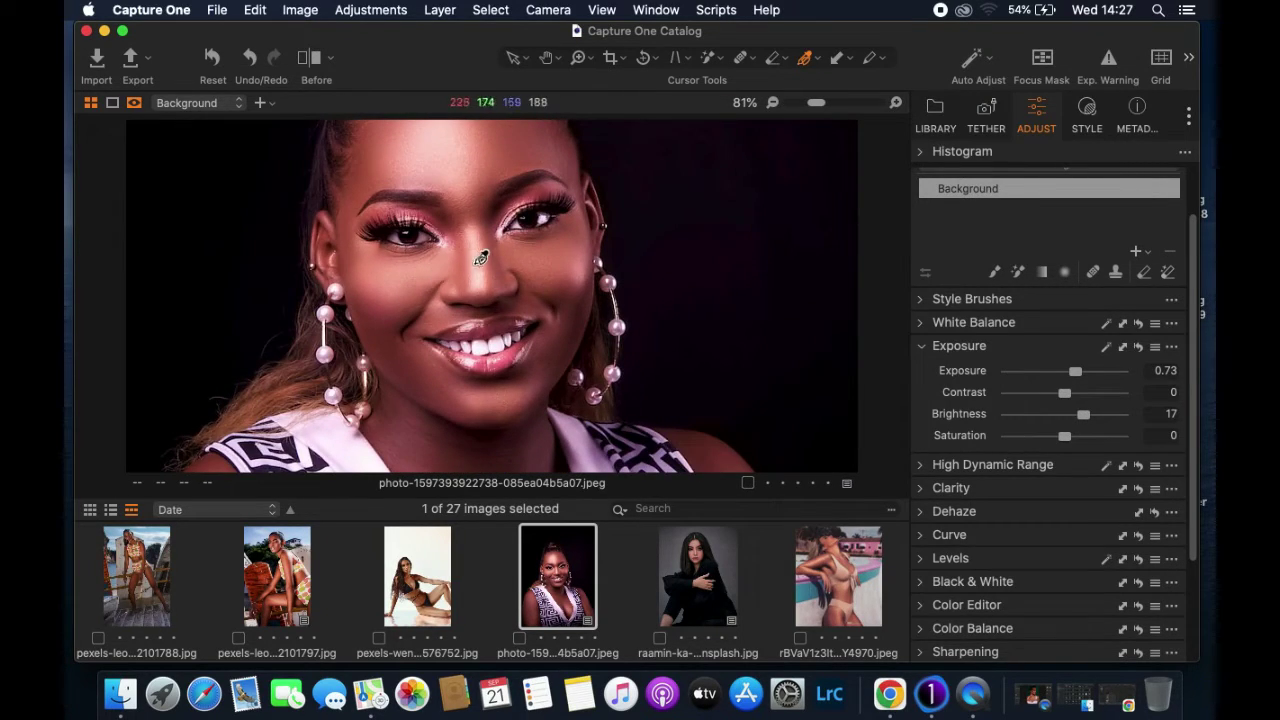
pyautogui.scroll(-2, 475, 255)
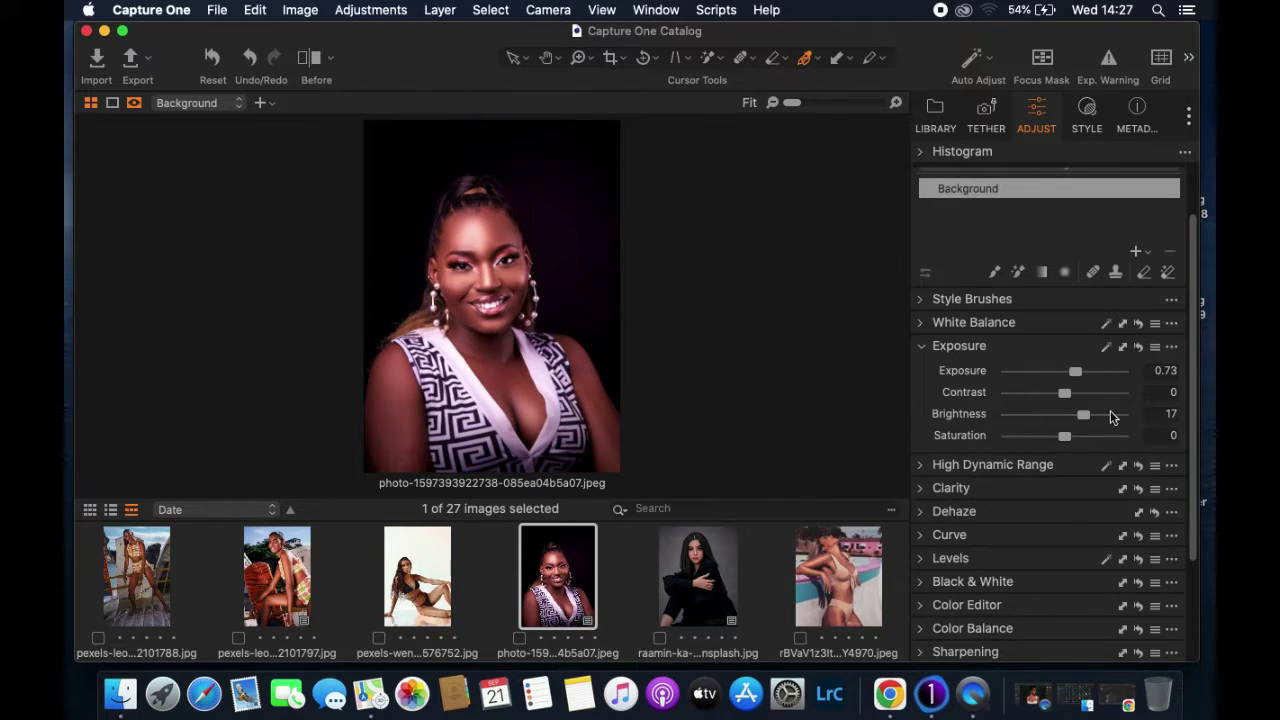
pyautogui.moveTo(1090, 418); pyautogui.dragTo(1080, 414)
pyautogui.moveTo(1075, 374); pyautogui.dragTo(1070, 372)
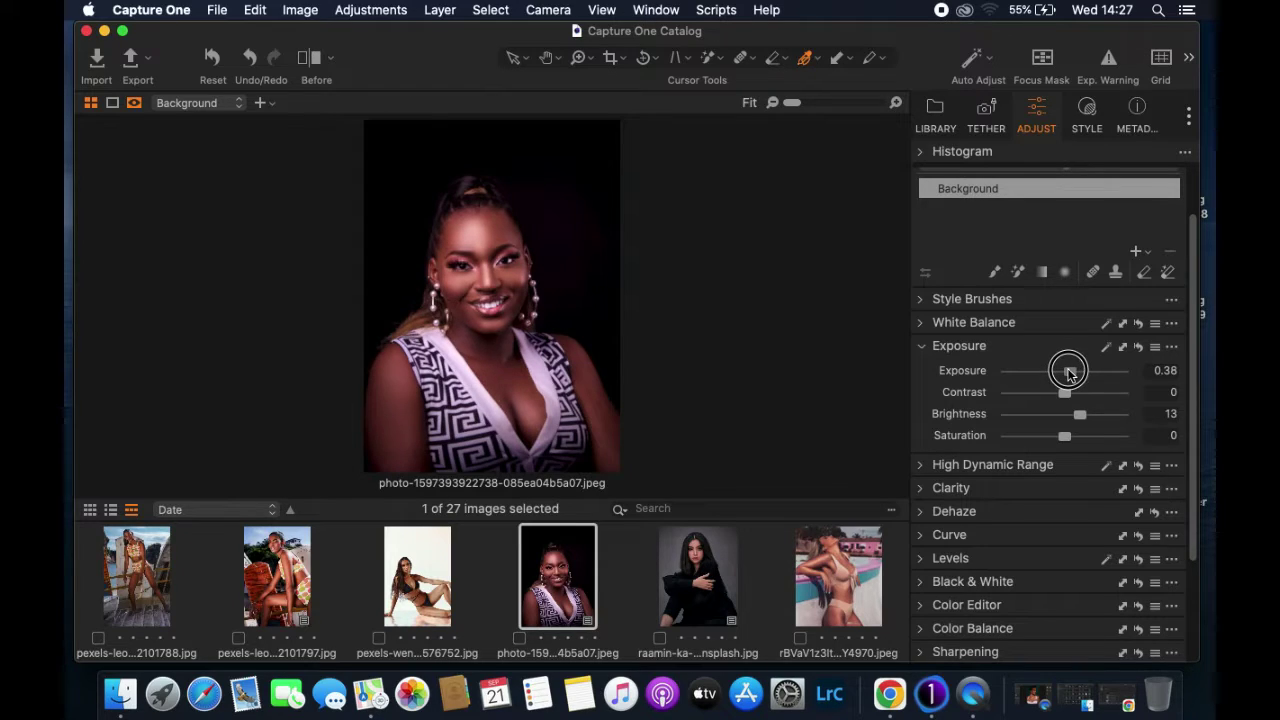